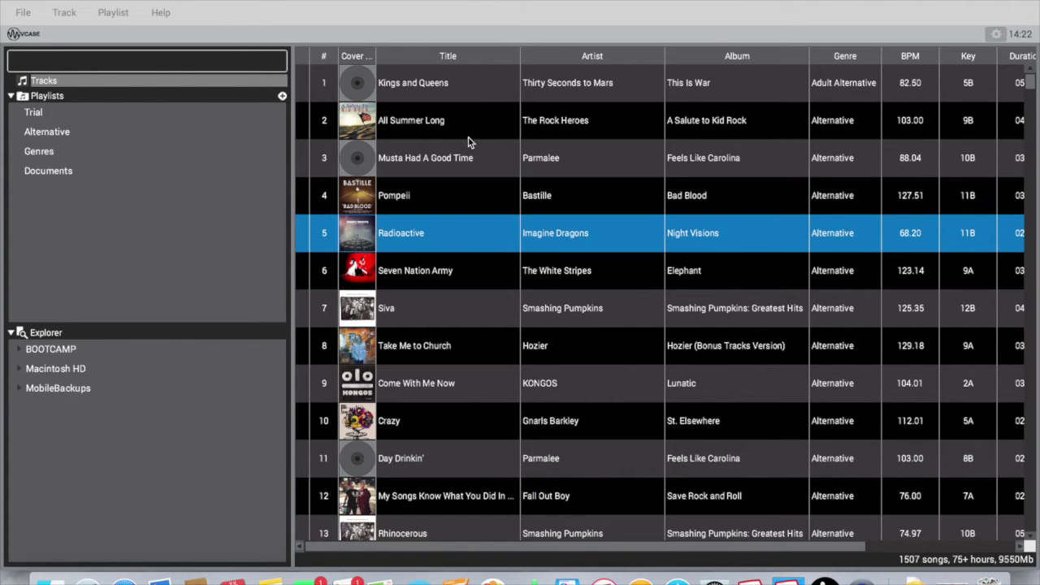
Step: Browse the tracks of the Alternative, Trial, Genres and Documents playlists, and check the folders on the BOOTCAMP drive
{"action": "left_click", "coordinate": [262, 130]}
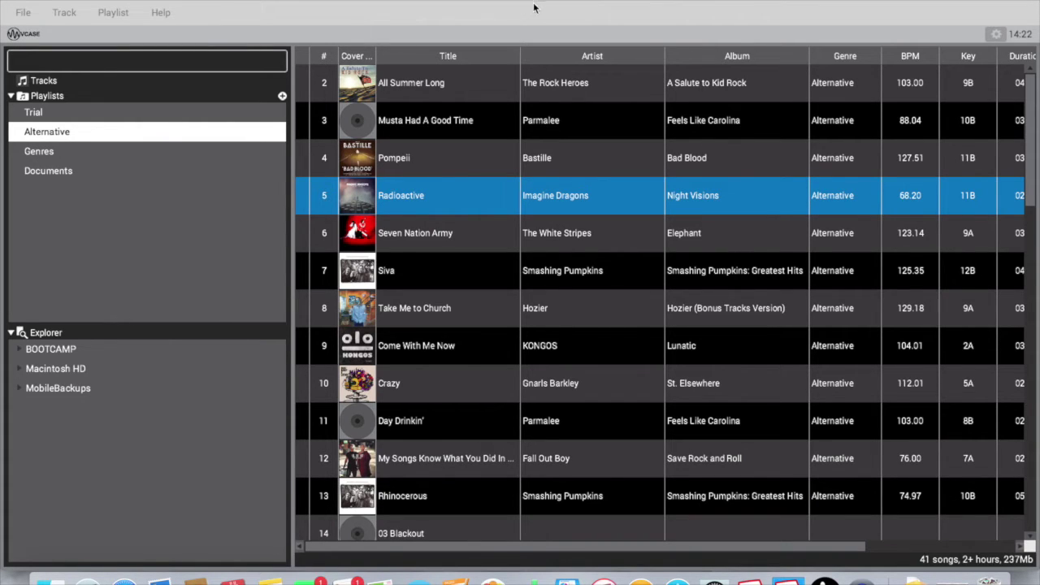
{"action": "left_click", "coordinate": [165, 113]}
{"action": "left_click", "coordinate": [70, 150]}
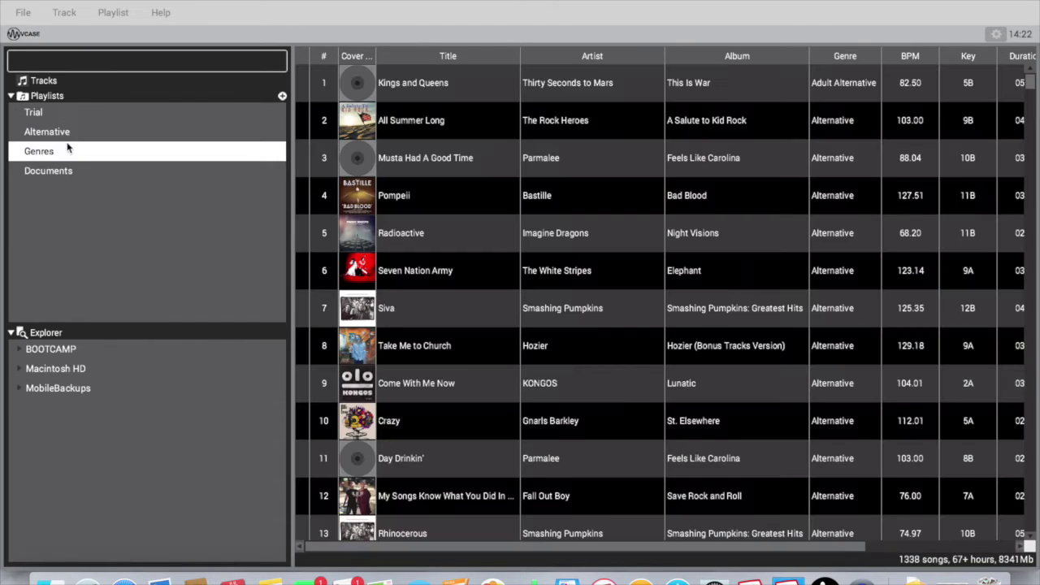
{"action": "left_click", "coordinate": [77, 133]}
{"action": "left_click", "coordinate": [75, 172]}
{"action": "left_click", "coordinate": [153, 133]}
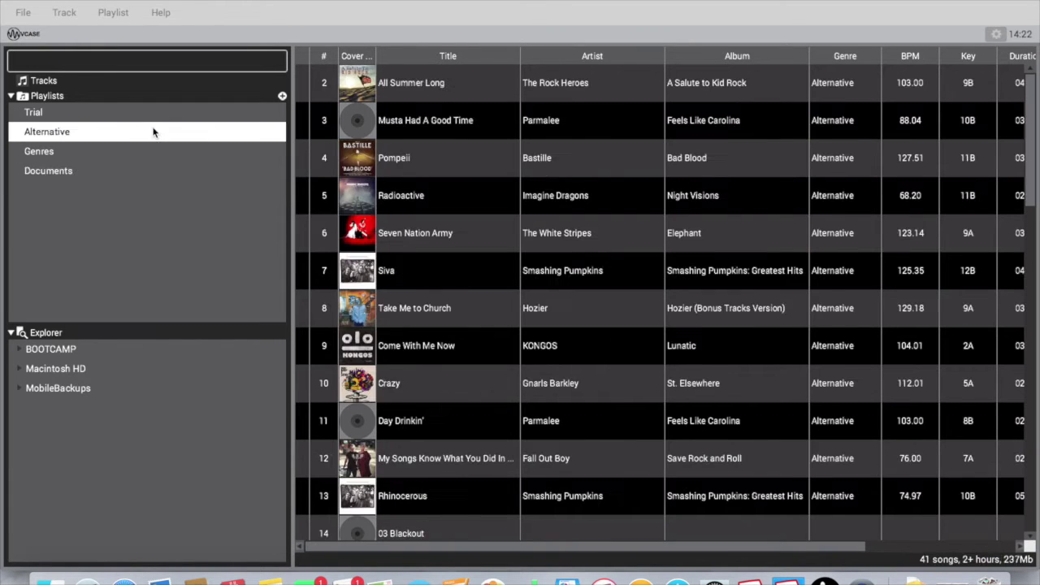
{"action": "left_click", "coordinate": [167, 113]}
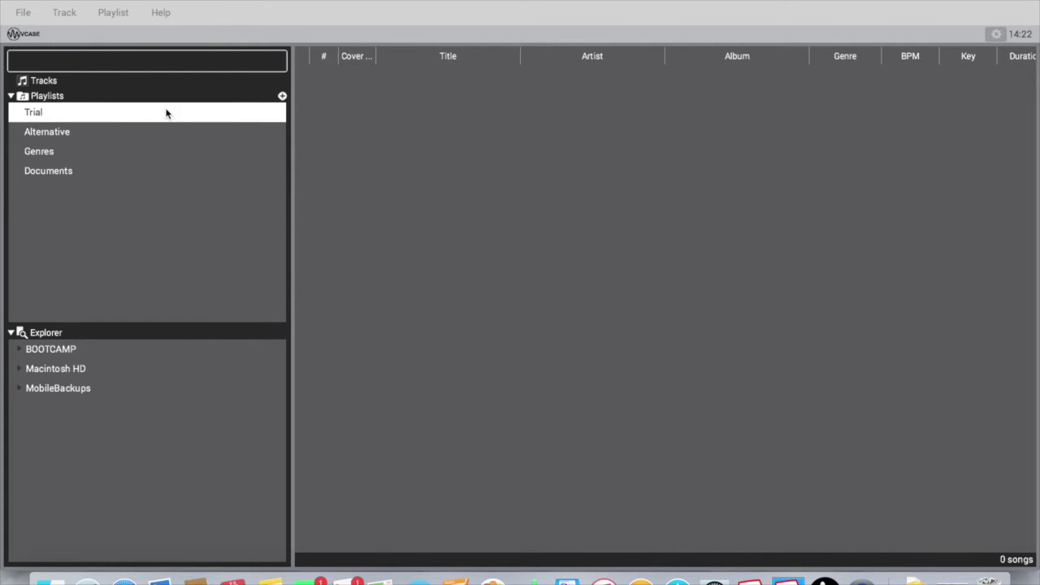
{"action": "left_click", "coordinate": [133, 155]}
{"action": "left_click", "coordinate": [133, 130]}
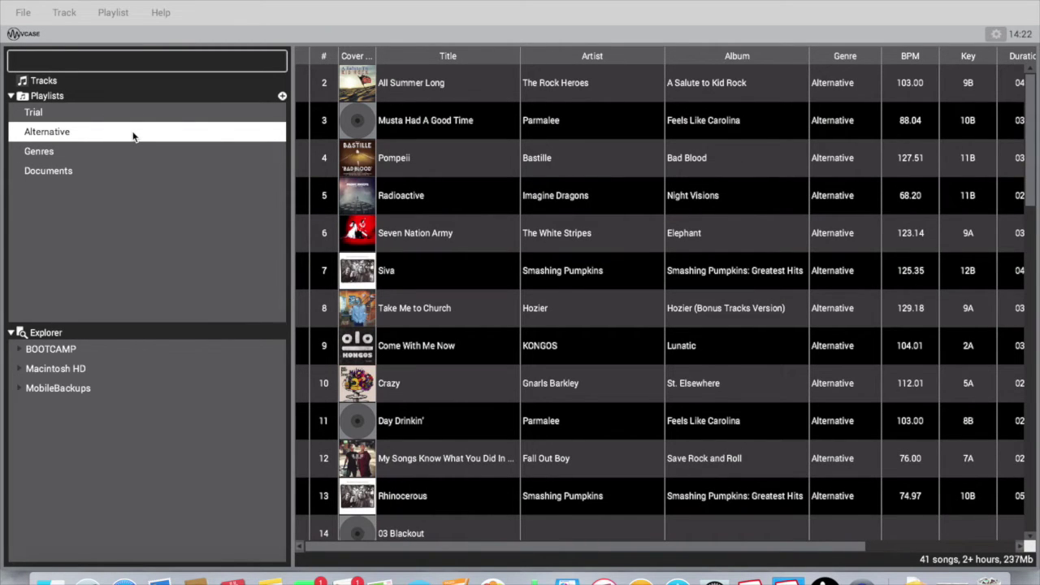
{"action": "left_click", "coordinate": [20, 349]}
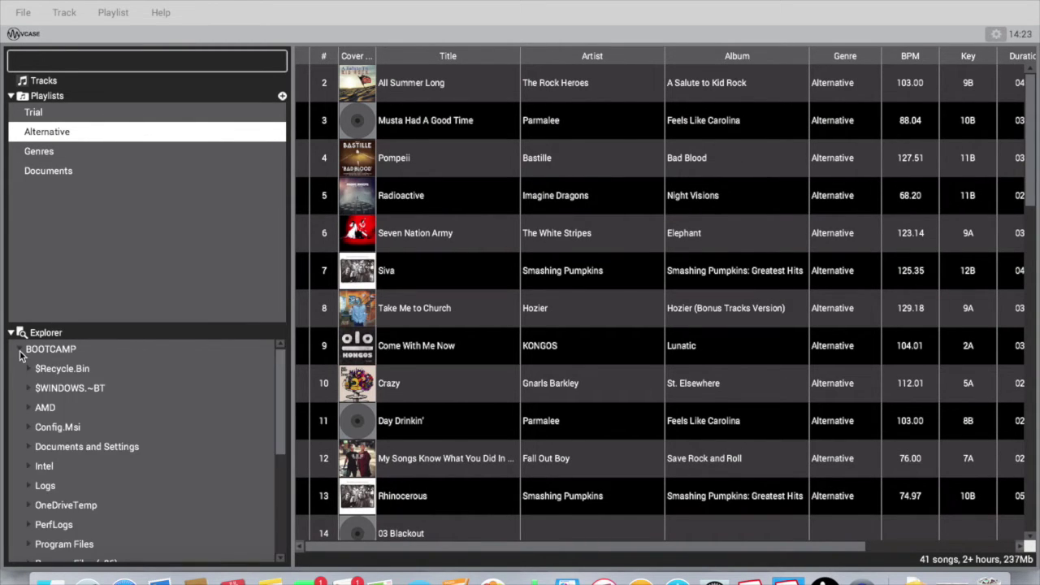
{"action": "left_click", "coordinate": [19, 350]}
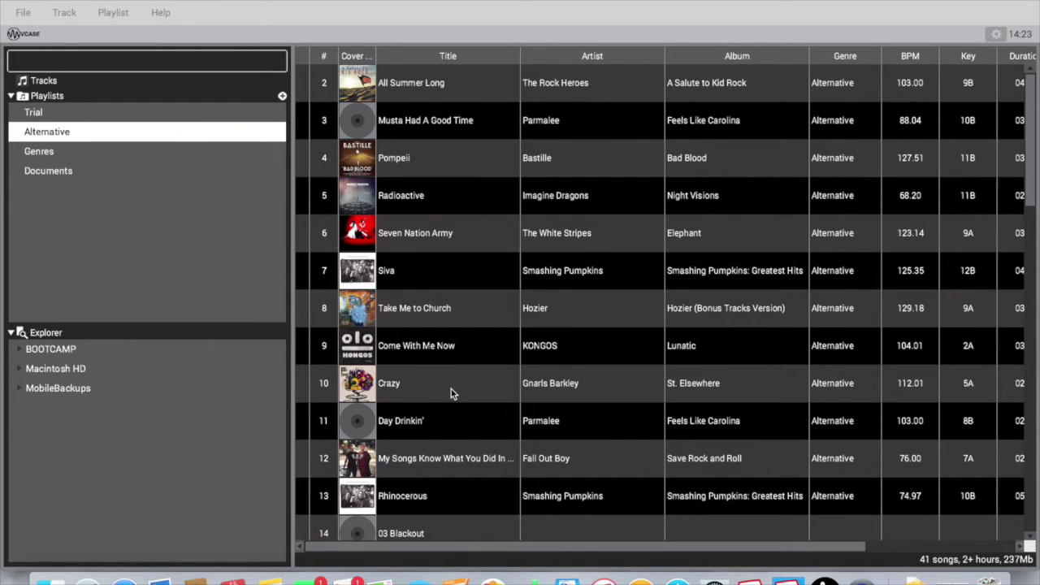
Step: Look over the Alternative playlist's track details across all columns, including duration, rating and date added
{"action": "scroll", "coordinate": [451, 389], "scroll_direction": "right", "scroll_amount": 3}
{"action": "scroll", "coordinate": [450, 389], "scroll_direction": "left", "scroll_amount": 1}
{"action": "scroll", "coordinate": [451, 389], "scroll_direction": "right", "scroll_amount": 1}
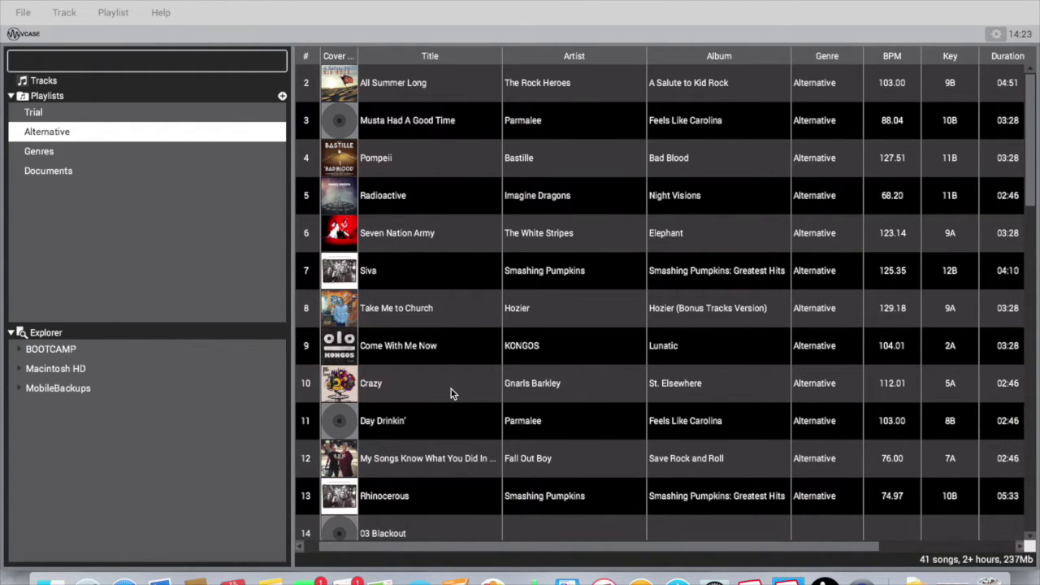
{"action": "scroll", "coordinate": [498, 363], "scroll_direction": "right", "scroll_amount": 6}
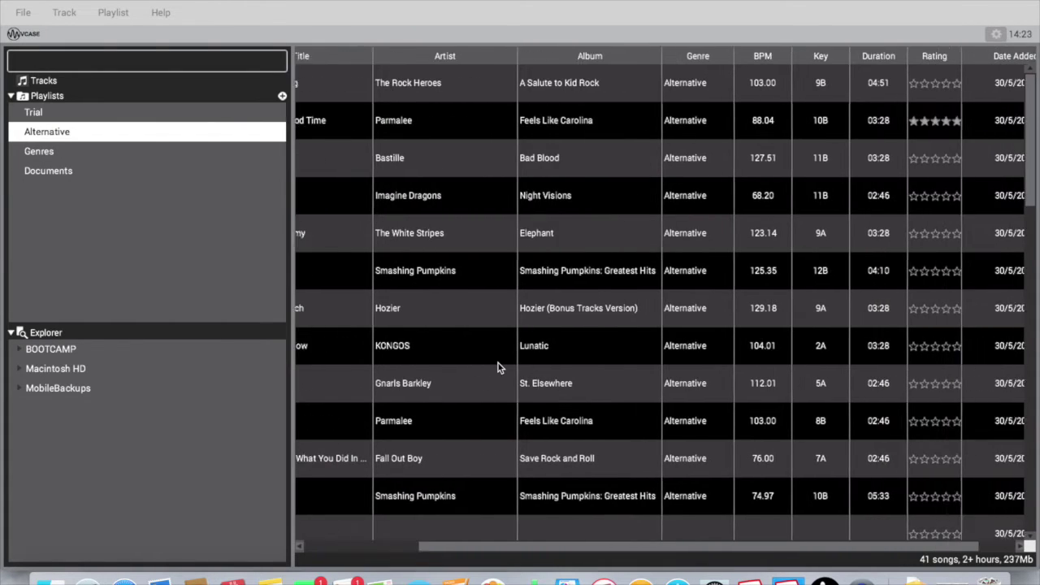
{"action": "scroll", "coordinate": [498, 364], "scroll_direction": "right", "scroll_amount": 2}
{"action": "scroll", "coordinate": [498, 363], "scroll_direction": "left", "scroll_amount": 8}
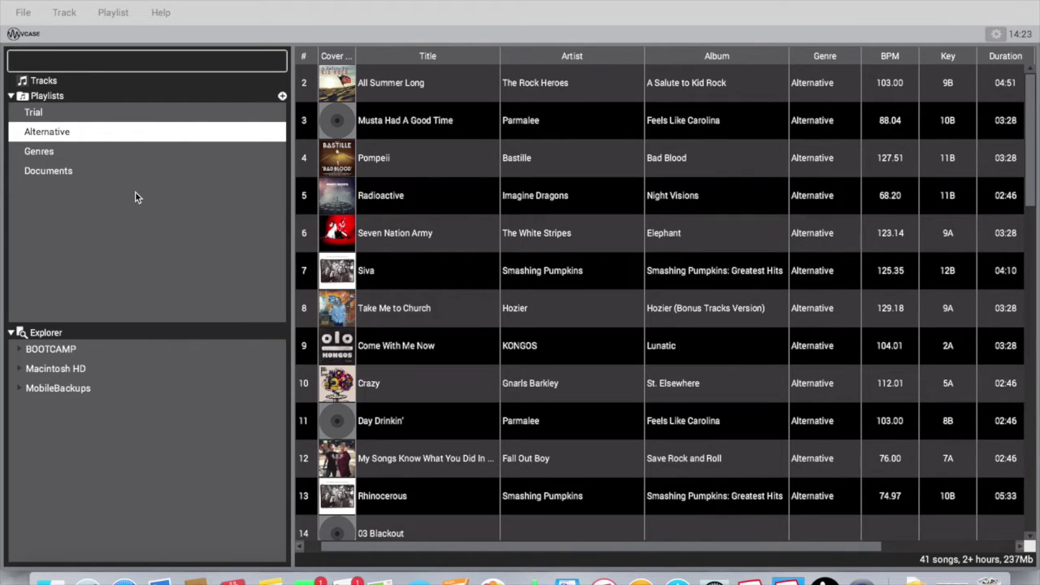
Step: Review the available file and track commands, and show the tracks of the Documents playlist
{"action": "left_click", "coordinate": [29, 14]}
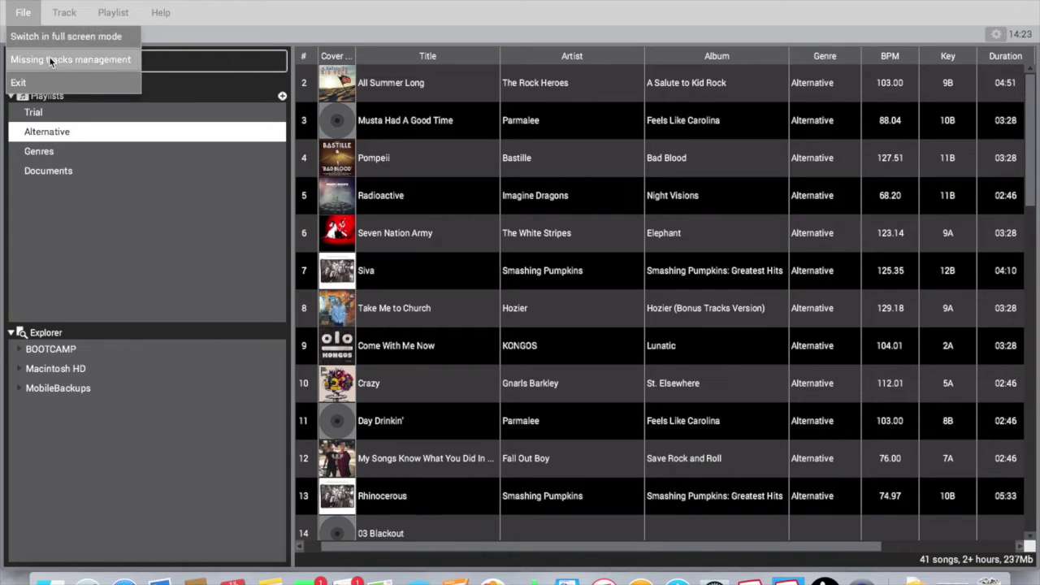
{"action": "left_click", "coordinate": [64, 12]}
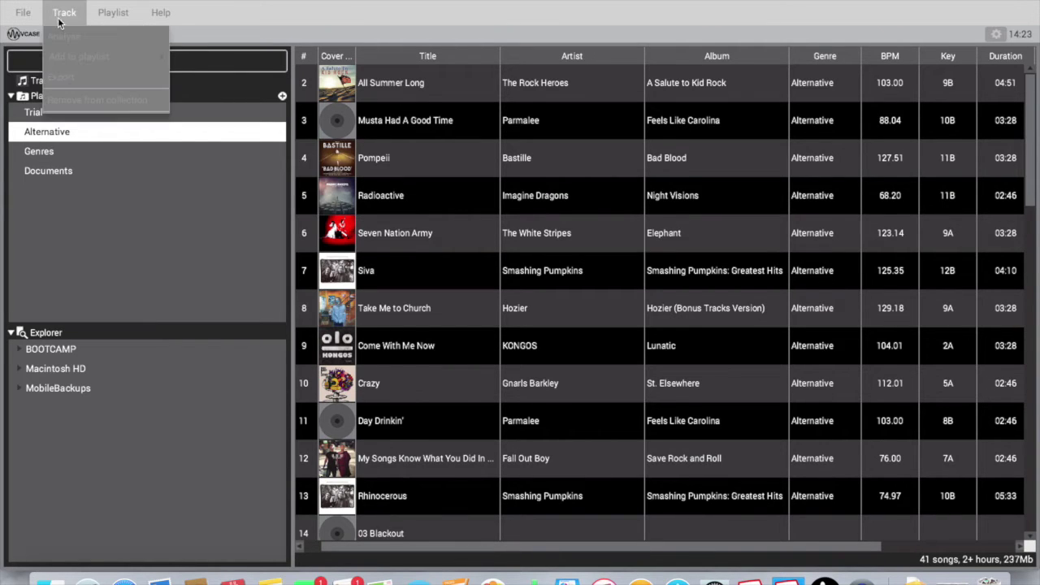
{"action": "left_click", "coordinate": [49, 175]}
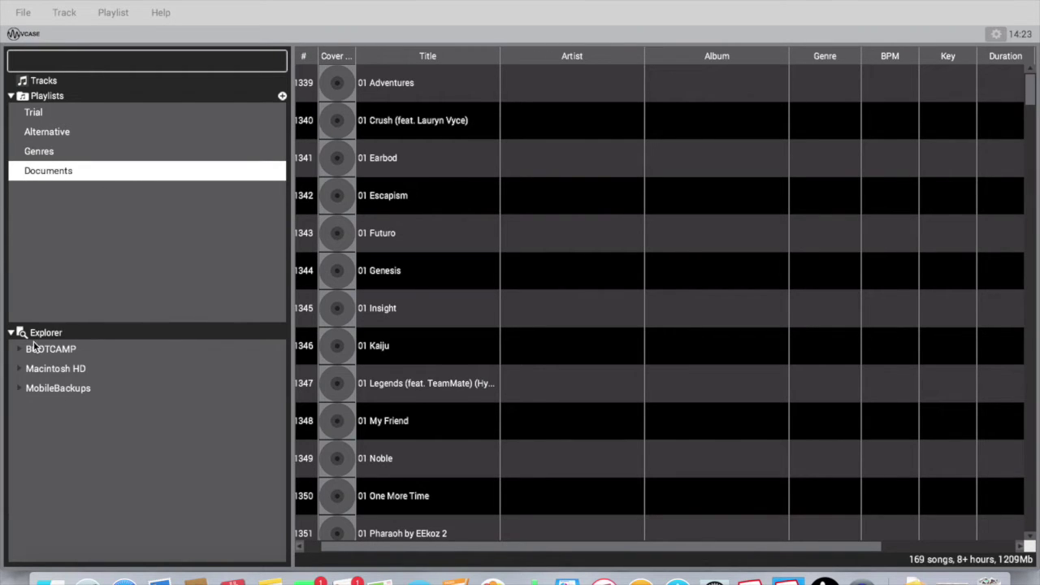
Step: Examine the folders of the Macintosh HD drive in the file explorer, and collapse the drive again
{"action": "double_click", "coordinate": [52, 333]}
{"action": "left_click", "coordinate": [11, 333]}
{"action": "left_click", "coordinate": [21, 368]}
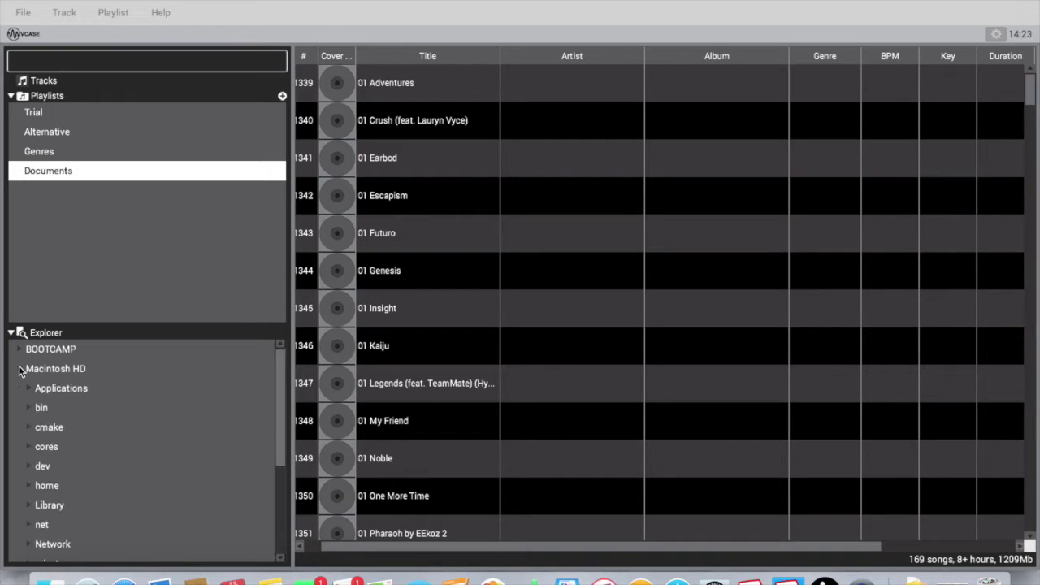
{"action": "scroll", "coordinate": [77, 464], "scroll_direction": "down", "scroll_amount": 3}
{"action": "scroll", "coordinate": [79, 465], "scroll_direction": "up", "scroll_amount": 5}
{"action": "scroll", "coordinate": [79, 464], "scroll_direction": "down", "scroll_amount": 5}
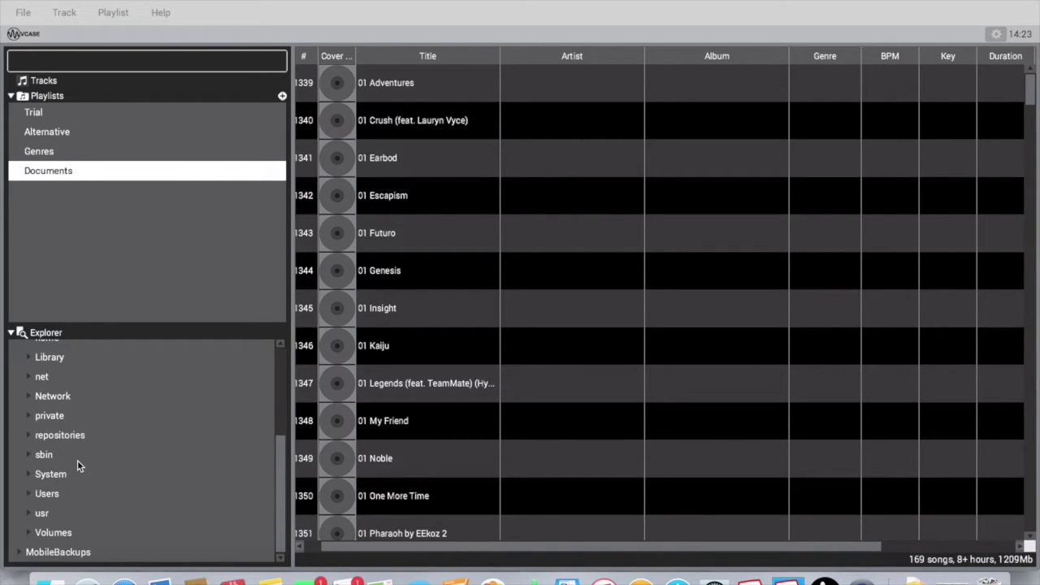
{"action": "scroll", "coordinate": [77, 463], "scroll_direction": "up", "scroll_amount": 5}
{"action": "scroll", "coordinate": [77, 463], "scroll_direction": "down", "scroll_amount": 5}
{"action": "scroll", "coordinate": [78, 463], "scroll_direction": "up", "scroll_amount": 5}
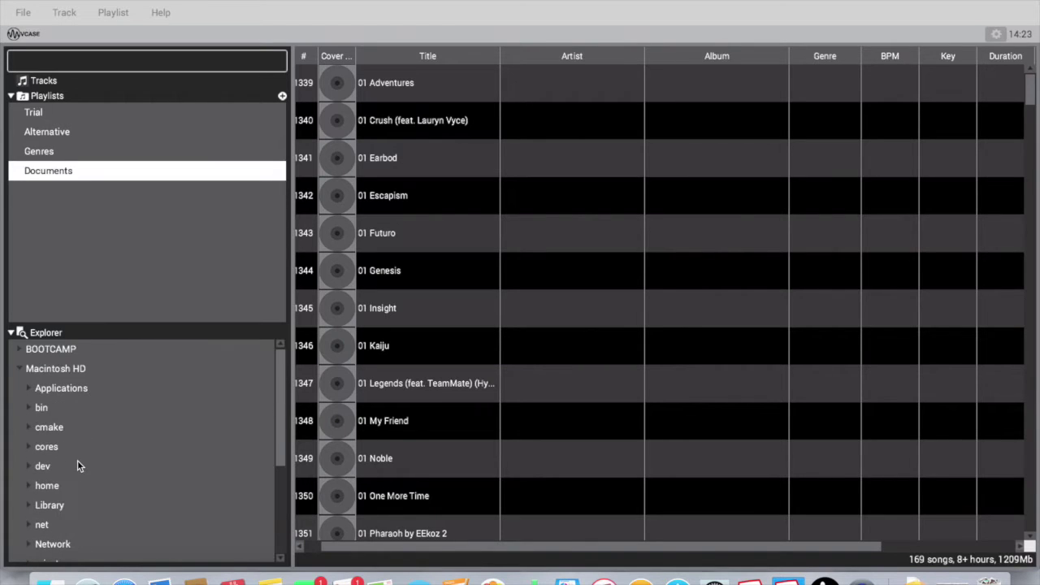
{"action": "left_click", "coordinate": [20, 368]}
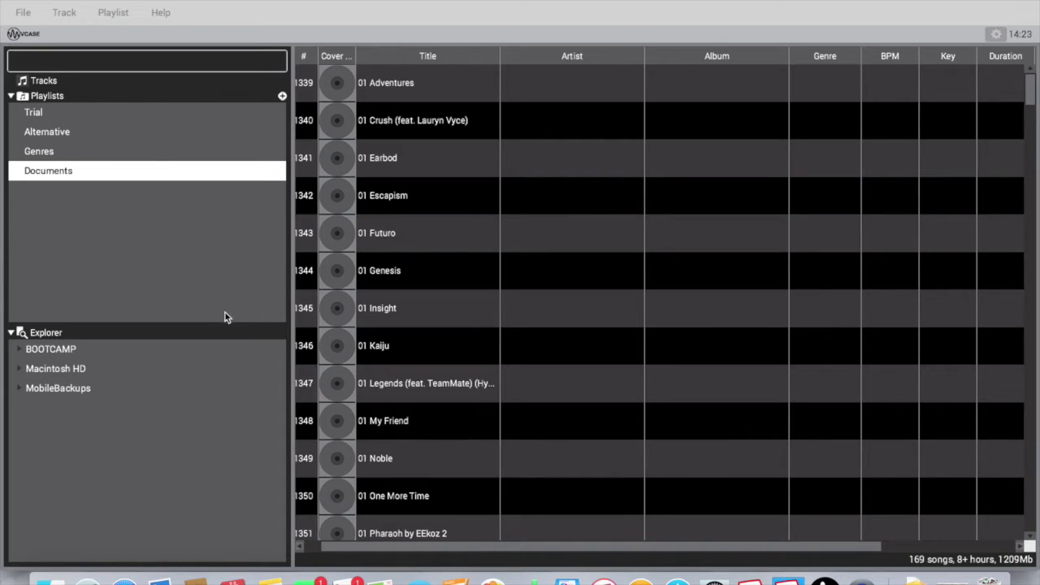
Step: Compare the contents of the Genres, Trial, Documents and Alternative playlists, finishing on Alternative
{"action": "left_click", "coordinate": [52, 161]}
{"action": "left_click", "coordinate": [67, 133]}
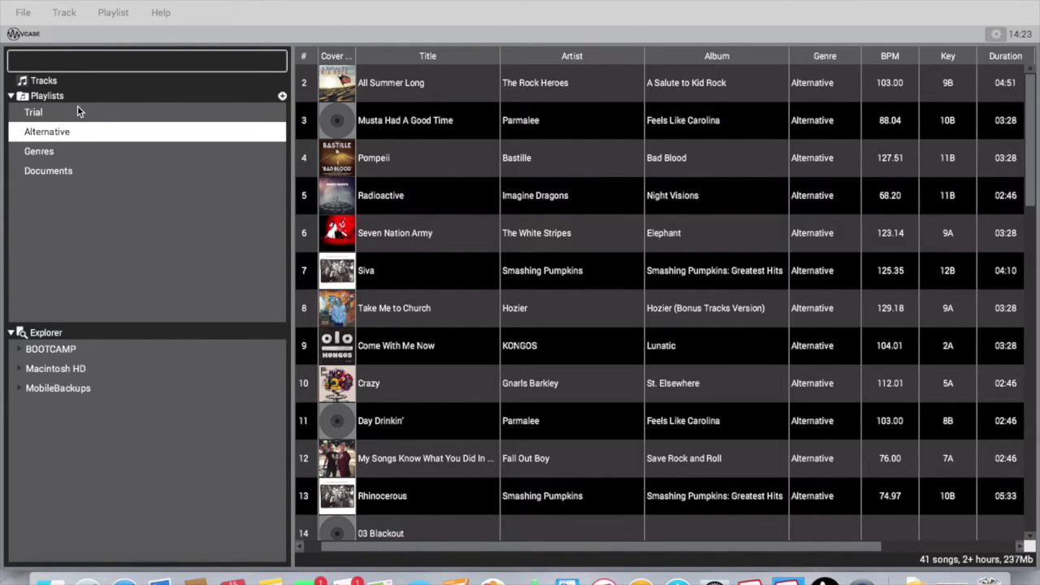
{"action": "left_click", "coordinate": [50, 148]}
{"action": "left_click", "coordinate": [54, 115]}
{"action": "left_click", "coordinate": [49, 152]}
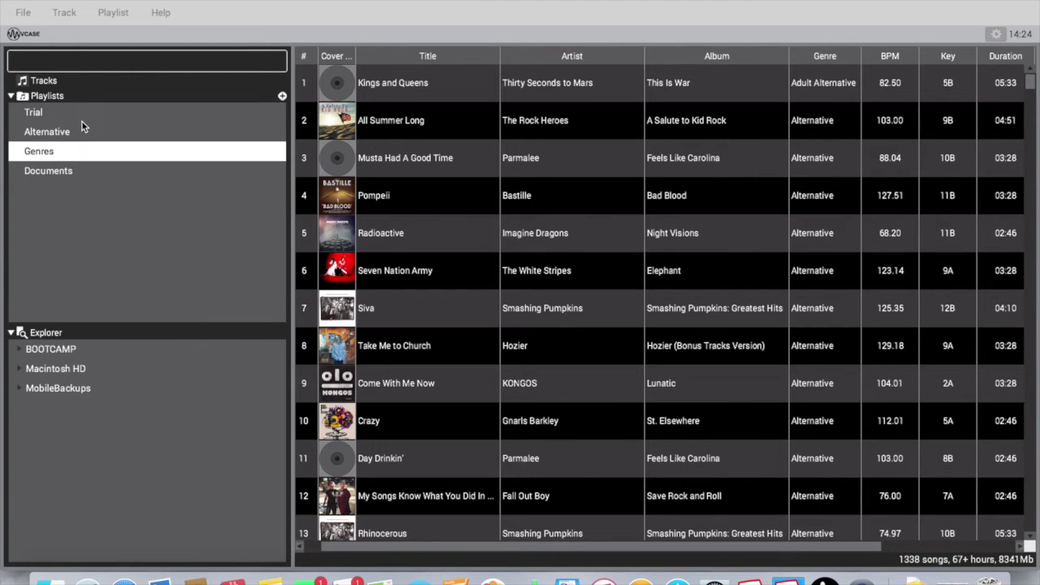
{"action": "left_click", "coordinate": [82, 130]}
{"action": "left_click", "coordinate": [81, 112]}
{"action": "left_click", "coordinate": [74, 132]}
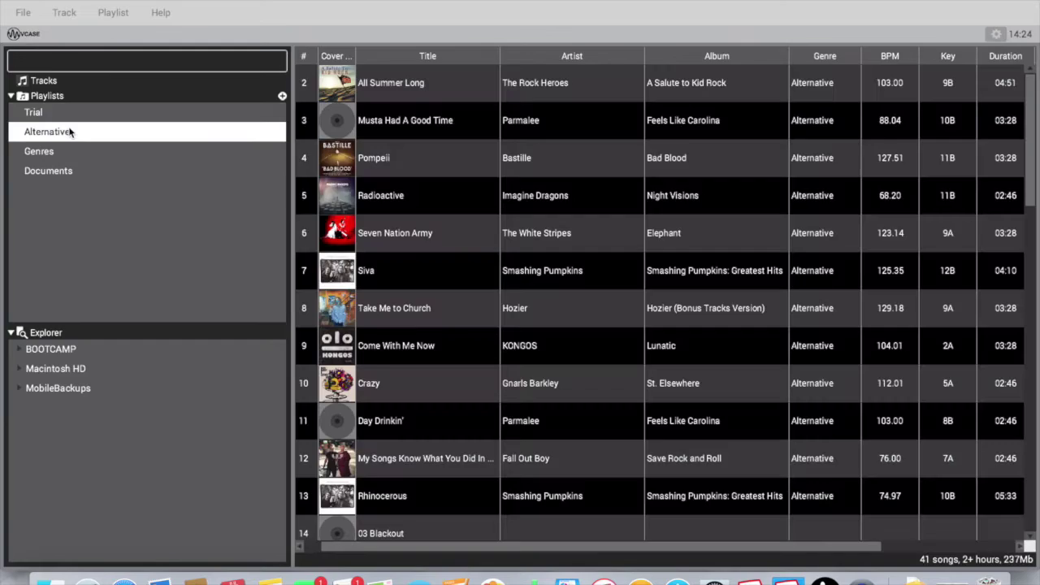
{"action": "left_click", "coordinate": [83, 171]}
{"action": "left_click", "coordinate": [94, 149]}
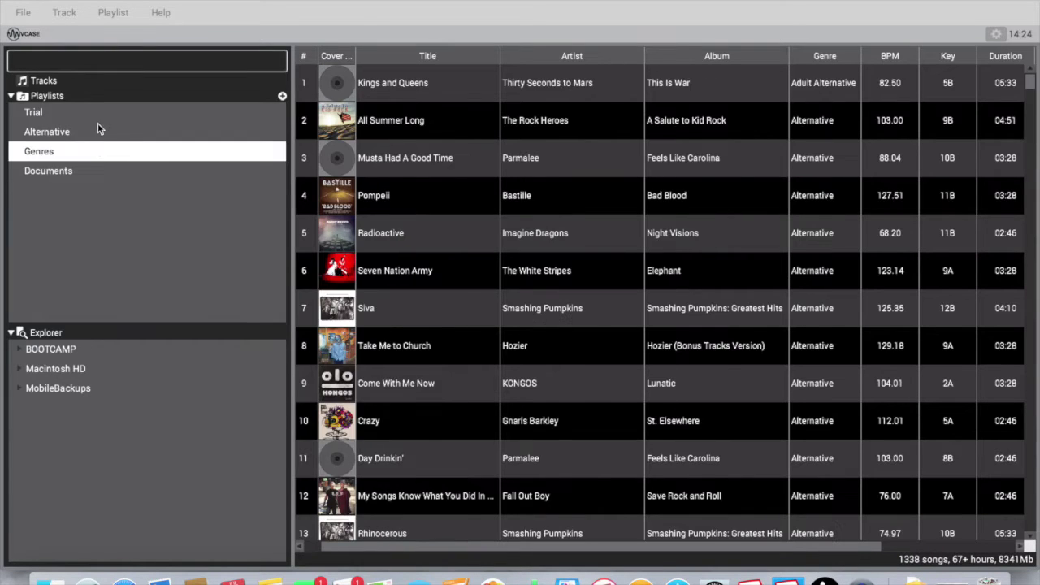
{"action": "left_click", "coordinate": [97, 123]}
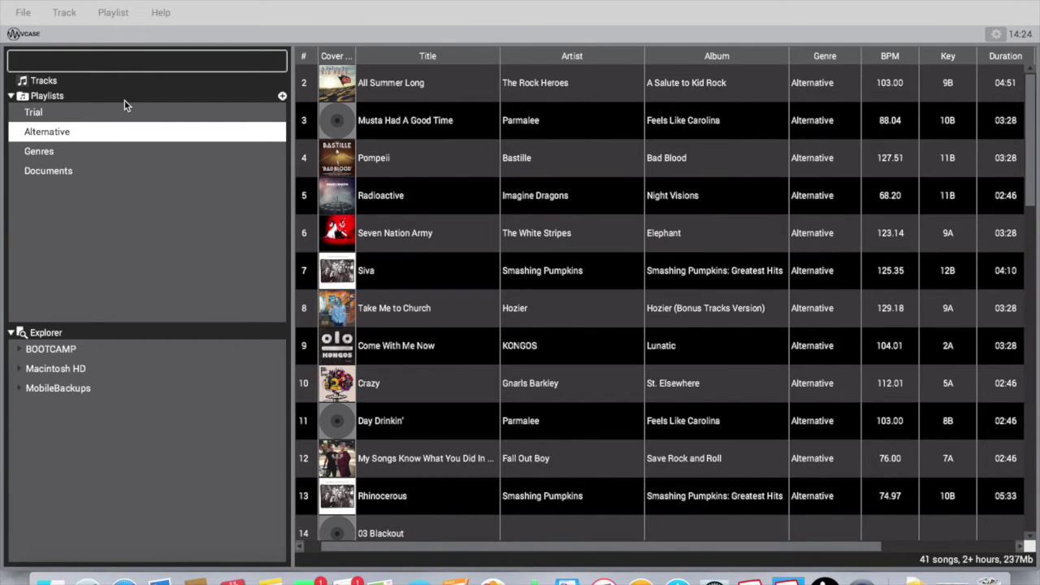
{"action": "left_click", "coordinate": [115, 114]}
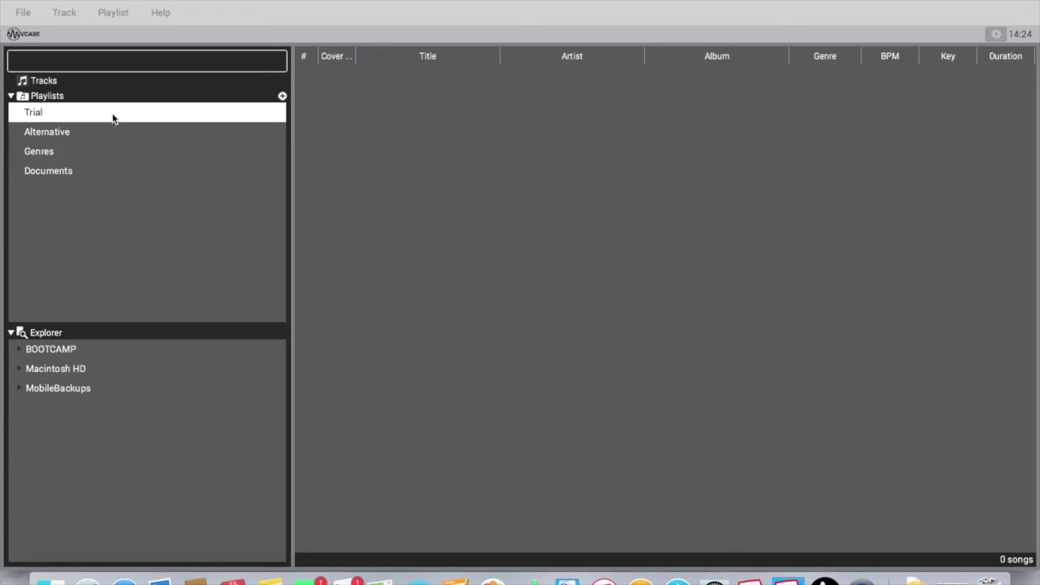
{"action": "left_click", "coordinate": [110, 126]}
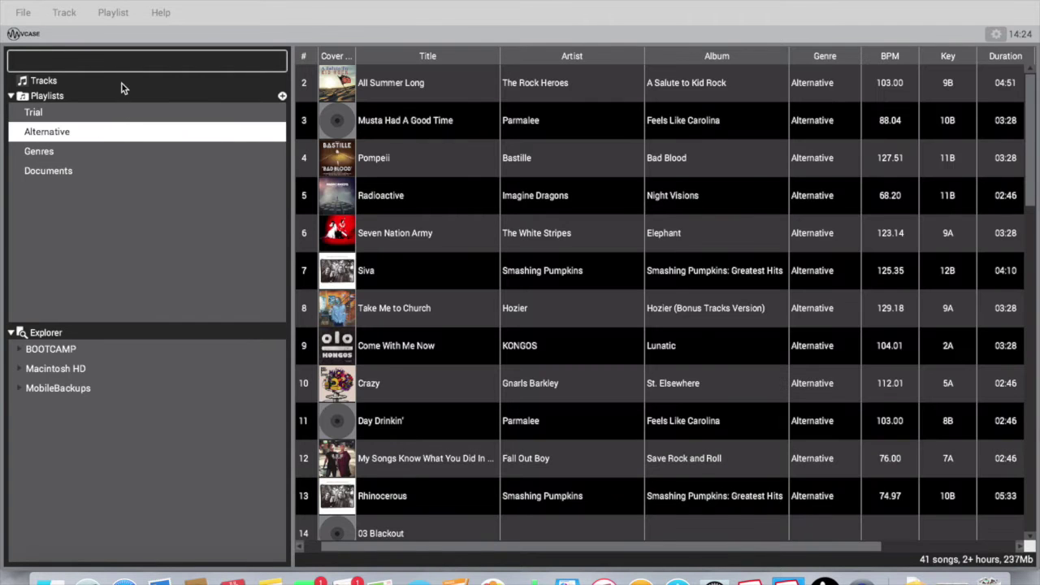
Step: Search the Alternative playlist for "se", and switch to the Genres playlist
{"action": "left_click", "coordinate": [98, 63]}
{"action": "type", "text": "se"}
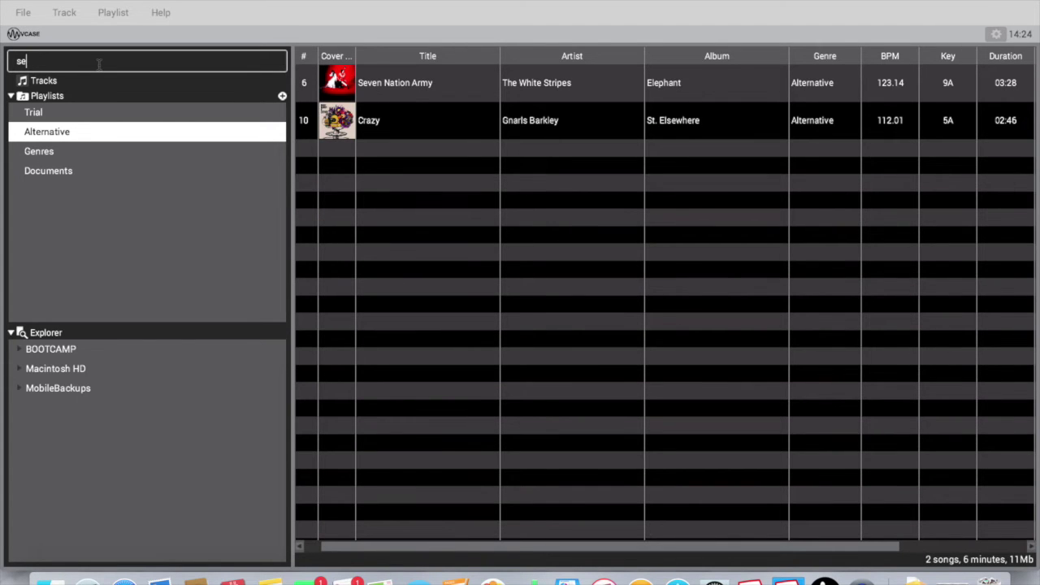
{"action": "left_click", "coordinate": [50, 148]}
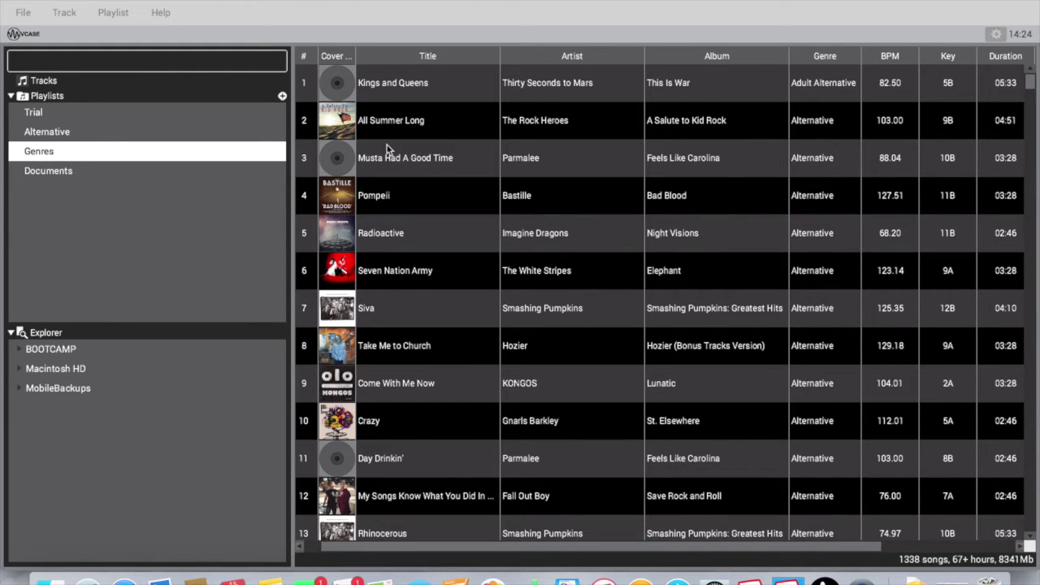
Step: Examine the Genres playlist's track information across all columns, from cover art and title to rating and date added
{"action": "scroll", "coordinate": [445, 270], "scroll_direction": "down", "scroll_amount": 5}
{"action": "scroll", "coordinate": [444, 271], "scroll_direction": "right", "scroll_amount": 5}
{"action": "scroll", "coordinate": [445, 270], "scroll_direction": "up", "scroll_amount": 5}
{"action": "scroll", "coordinate": [444, 271], "scroll_direction": "left", "scroll_amount": 5}
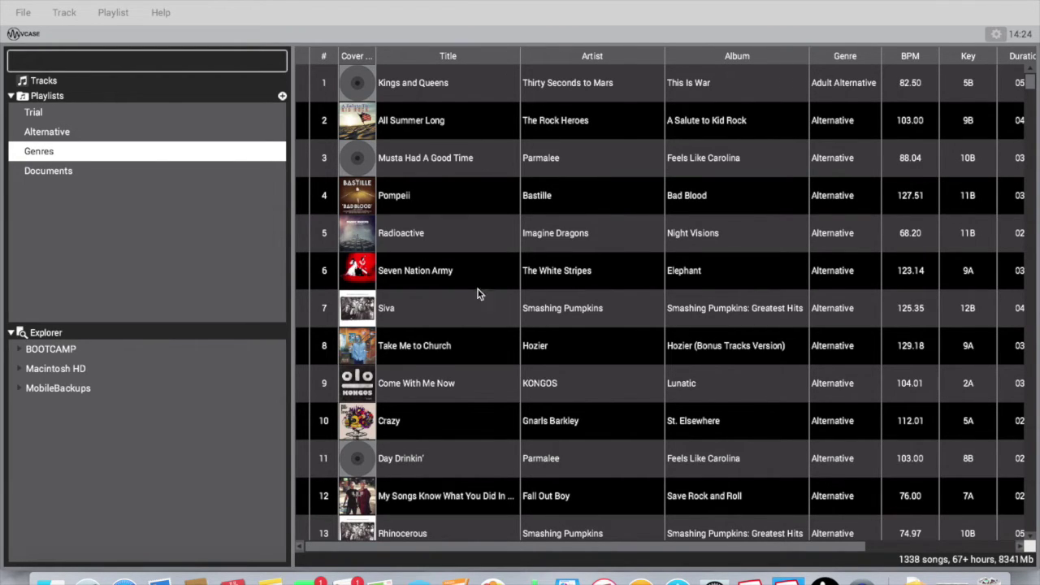
{"action": "scroll", "coordinate": [596, 100], "scroll_direction": "right", "scroll_amount": 5}
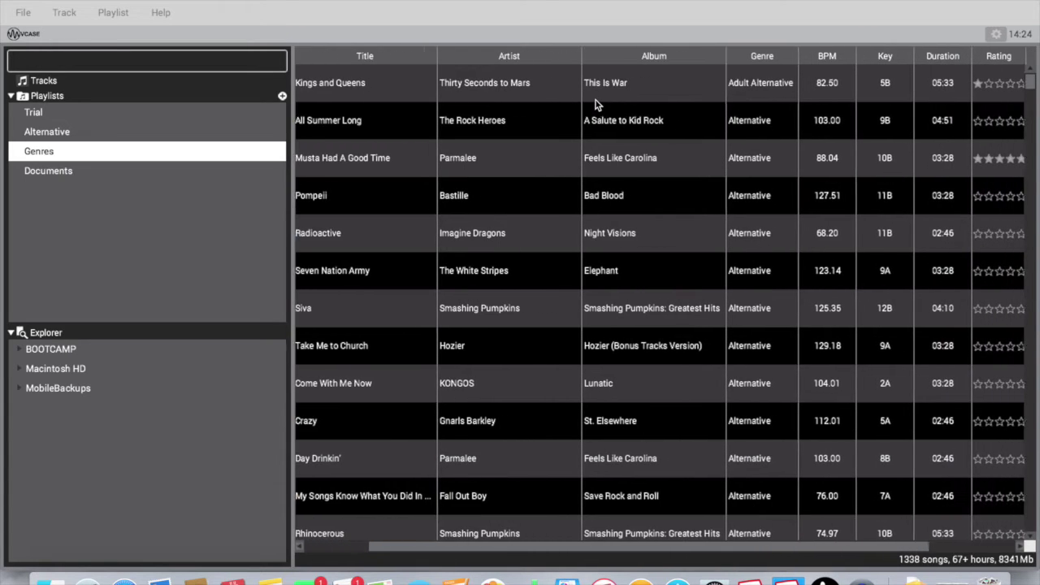
{"action": "scroll", "coordinate": [810, 89], "scroll_direction": "right", "scroll_amount": 2}
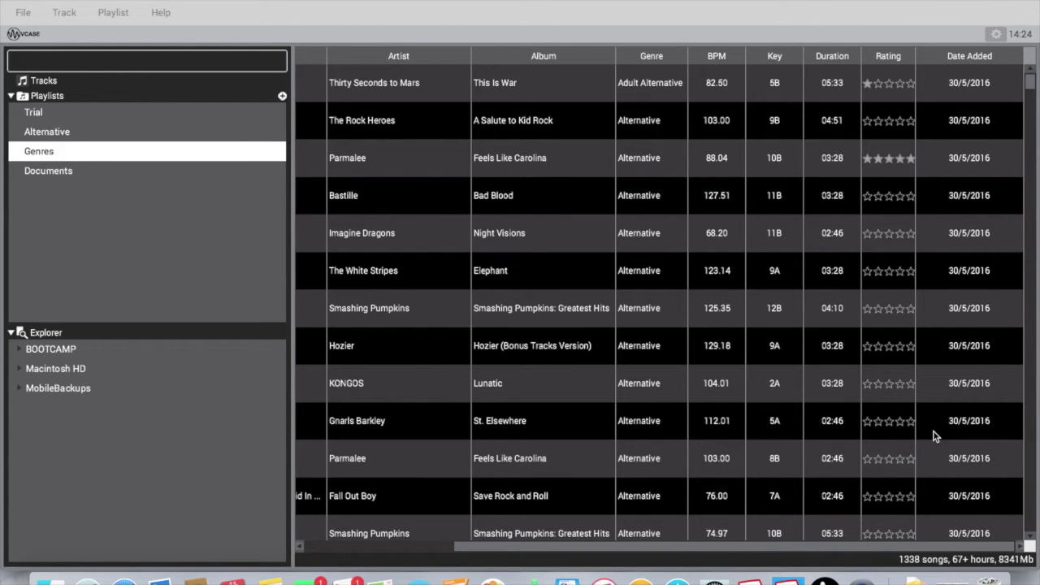
{"action": "scroll", "coordinate": [792, 192], "scroll_direction": "left", "scroll_amount": 10}
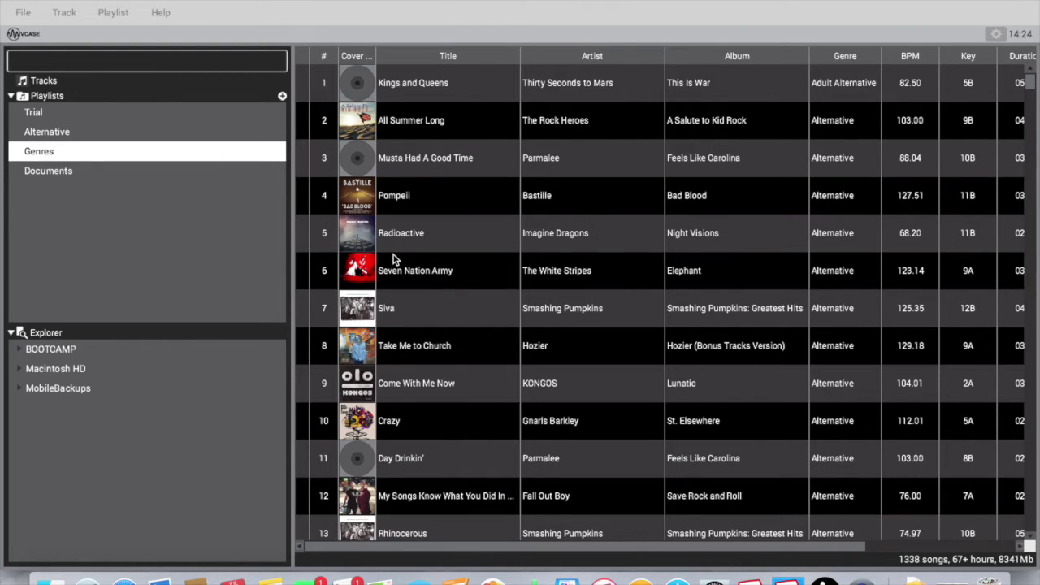
{"action": "scroll", "coordinate": [384, 146], "scroll_direction": "down", "scroll_amount": 1}
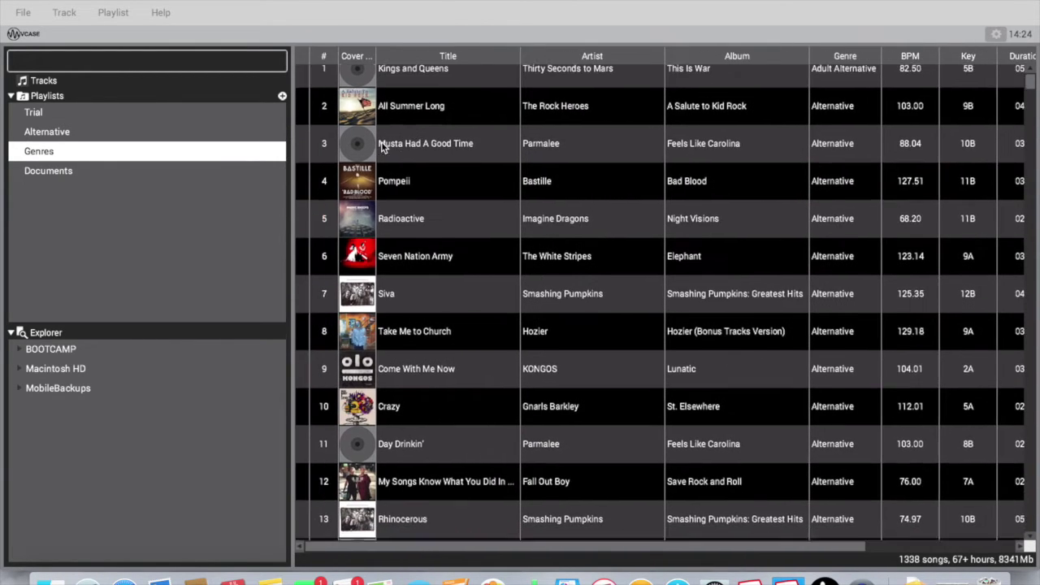
{"action": "scroll", "coordinate": [384, 148], "scroll_direction": "up", "scroll_amount": 1}
{"action": "scroll", "coordinate": [383, 147], "scroll_direction": "right", "scroll_amount": 1}
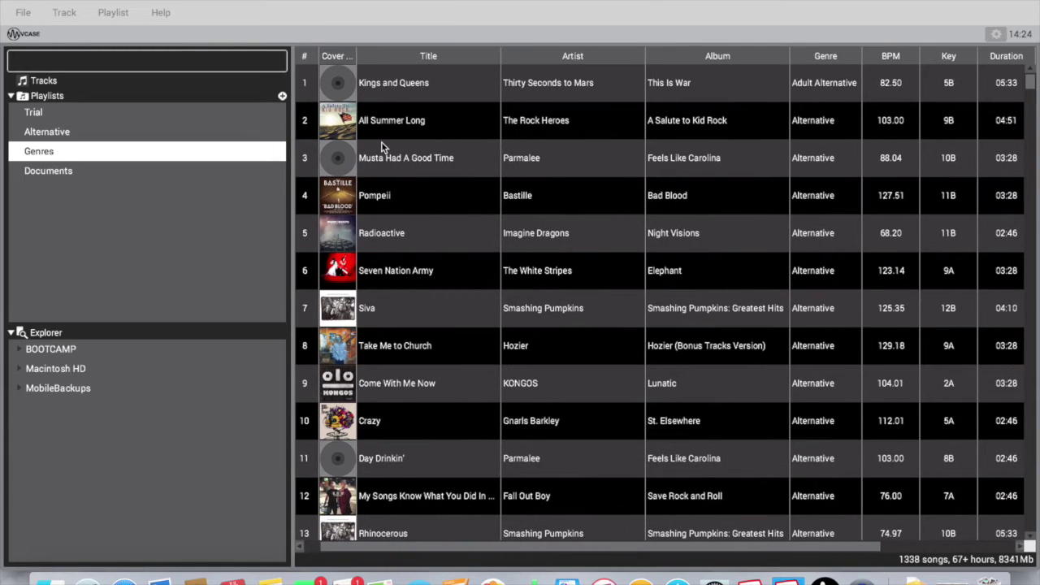
{"action": "scroll", "coordinate": [383, 146], "scroll_direction": "left", "scroll_amount": 1}
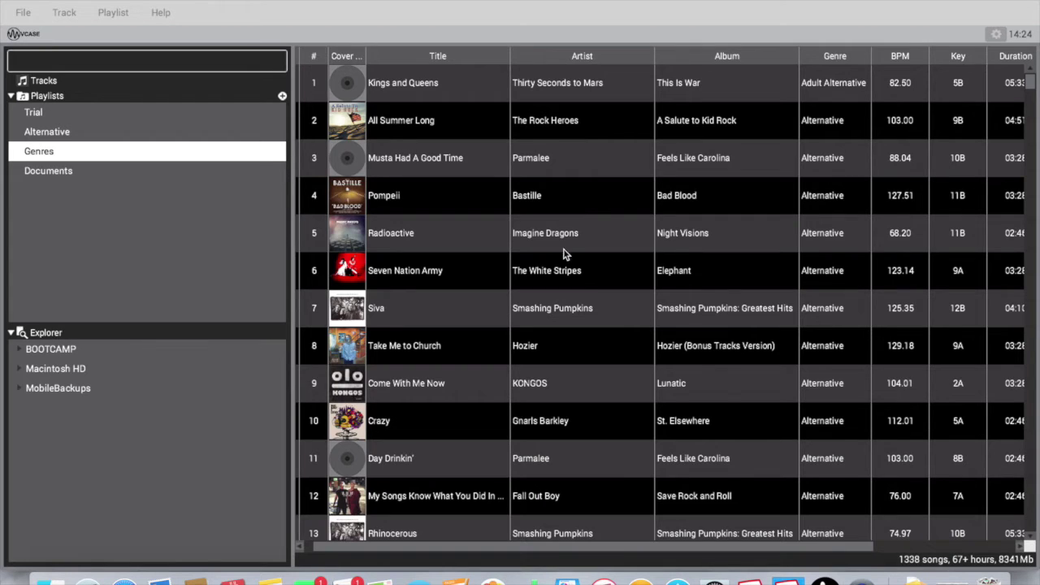
{"action": "scroll", "coordinate": [557, 231], "scroll_direction": "right", "scroll_amount": 5}
{"action": "scroll", "coordinate": [562, 230], "scroll_direction": "left", "scroll_amount": 5}
{"action": "scroll", "coordinate": [557, 232], "scroll_direction": "right", "scroll_amount": 4}
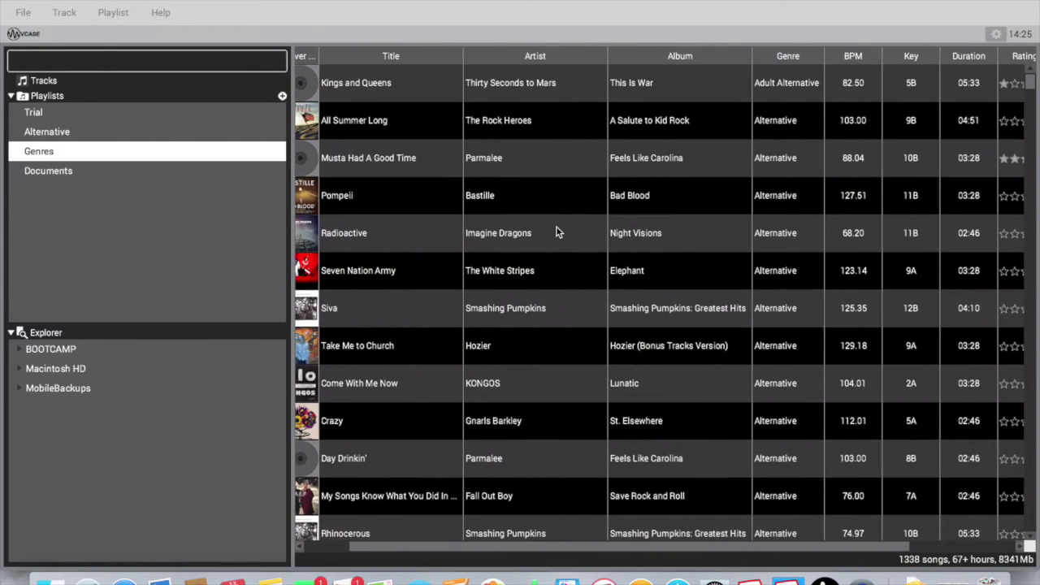
{"action": "scroll", "coordinate": [557, 232], "scroll_direction": "left", "scroll_amount": 5}
{"action": "scroll", "coordinate": [557, 230], "scroll_direction": "right", "scroll_amount": 1}
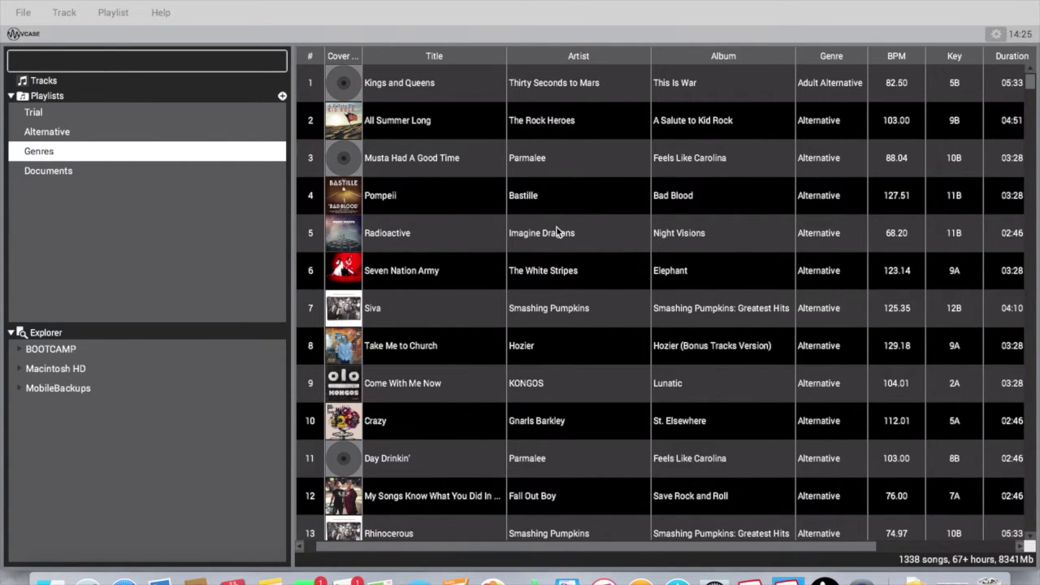
Step: Select the Radioactive track in the Genres playlist and look over the surrounding tracks' information
{"action": "scroll", "coordinate": [557, 232], "scroll_direction": "right", "scroll_amount": 4}
{"action": "scroll", "coordinate": [557, 232], "scroll_direction": "left", "scroll_amount": 5}
{"action": "left_click", "coordinate": [557, 232]}
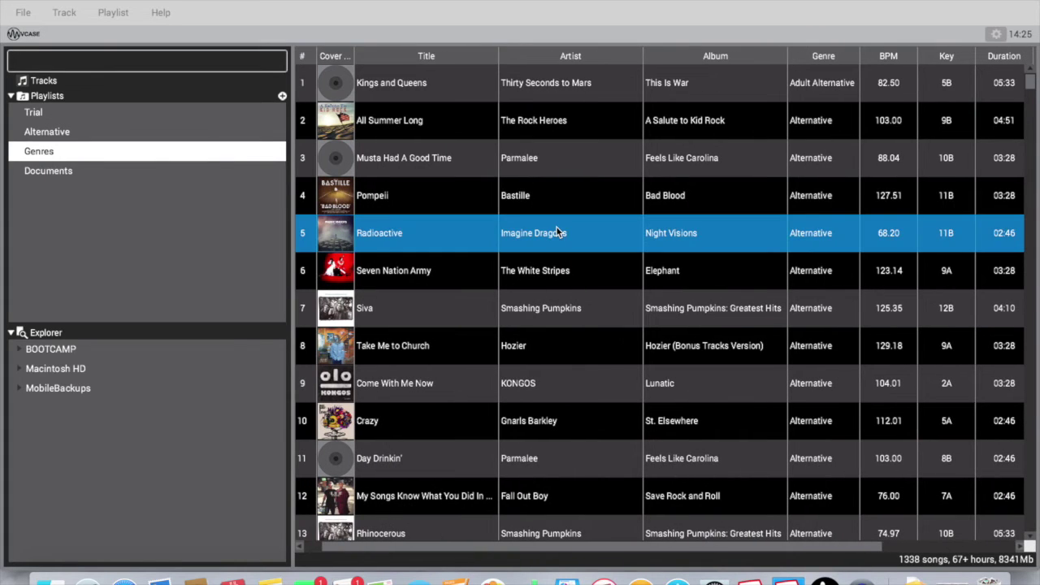
{"action": "scroll", "coordinate": [436, 132], "scroll_direction": "left", "scroll_amount": 3}
{"action": "scroll", "coordinate": [436, 133], "scroll_direction": "down", "scroll_amount": 1}
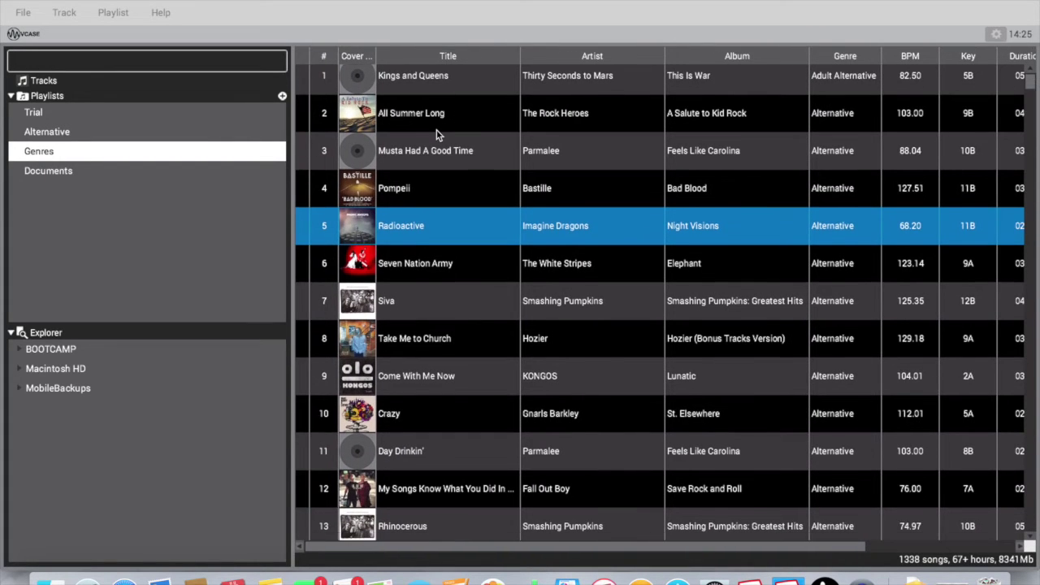
{"action": "scroll", "coordinate": [436, 134], "scroll_direction": "right", "scroll_amount": 2}
{"action": "scroll", "coordinate": [436, 134], "scroll_direction": "up", "scroll_amount": 1}
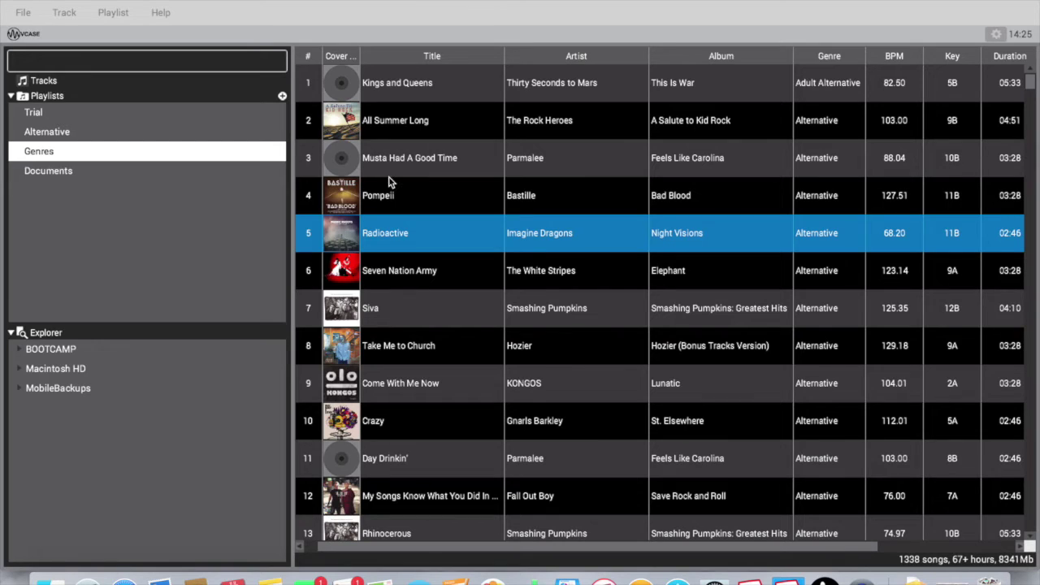
{"action": "left_click", "coordinate": [29, 21]}
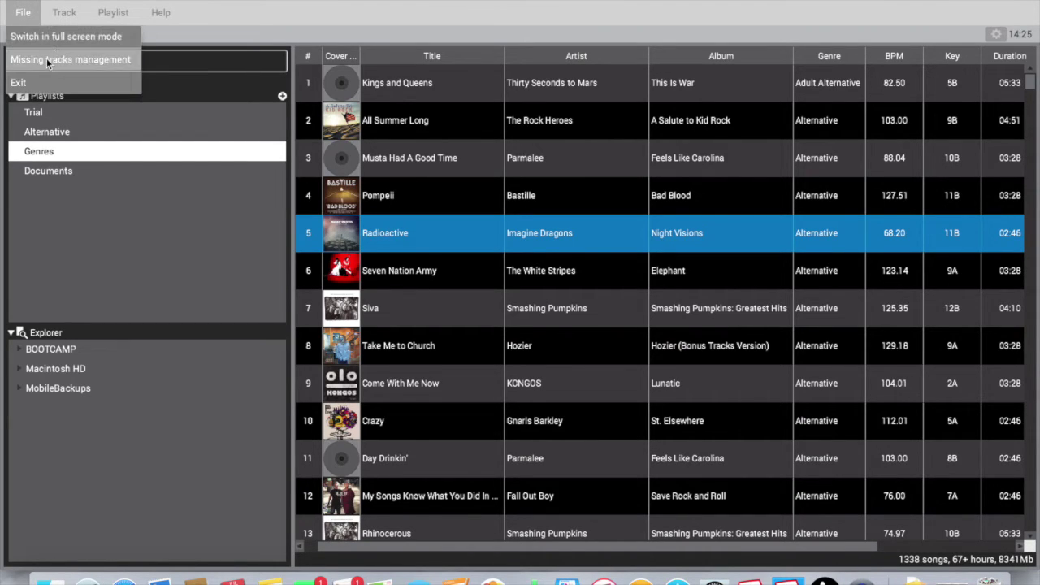
{"action": "key", "text": "Right"}
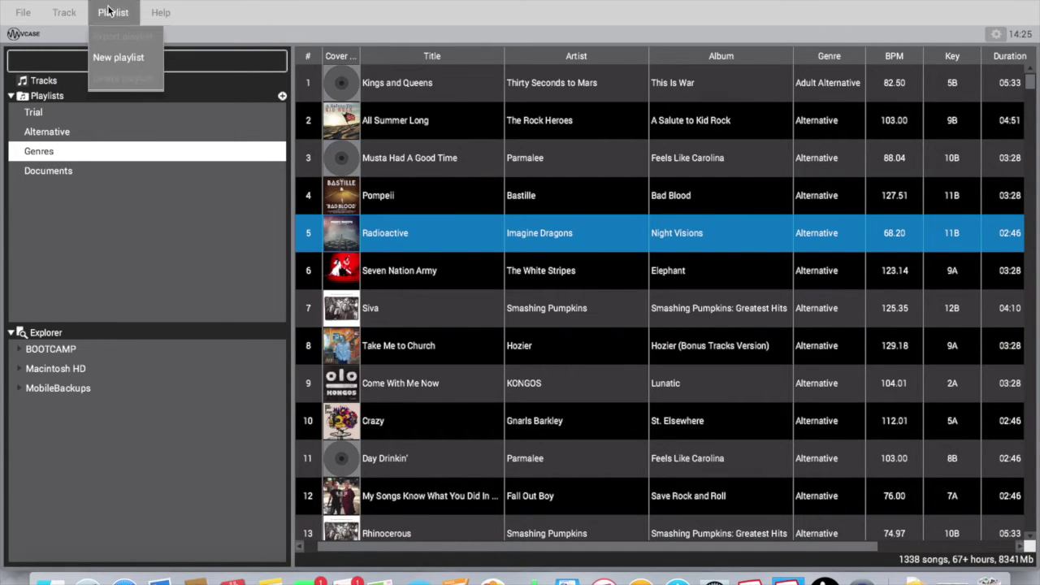
{"action": "mouse_move", "coordinate": [157, 13]}
{"action": "mouse_move", "coordinate": [21, 12]}
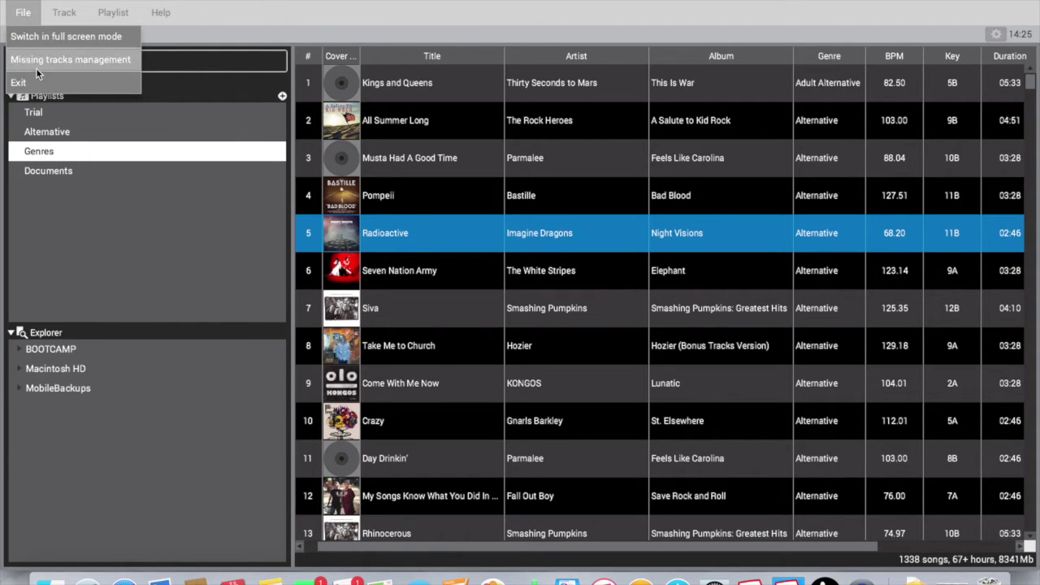
{"action": "left_click", "coordinate": [104, 243]}
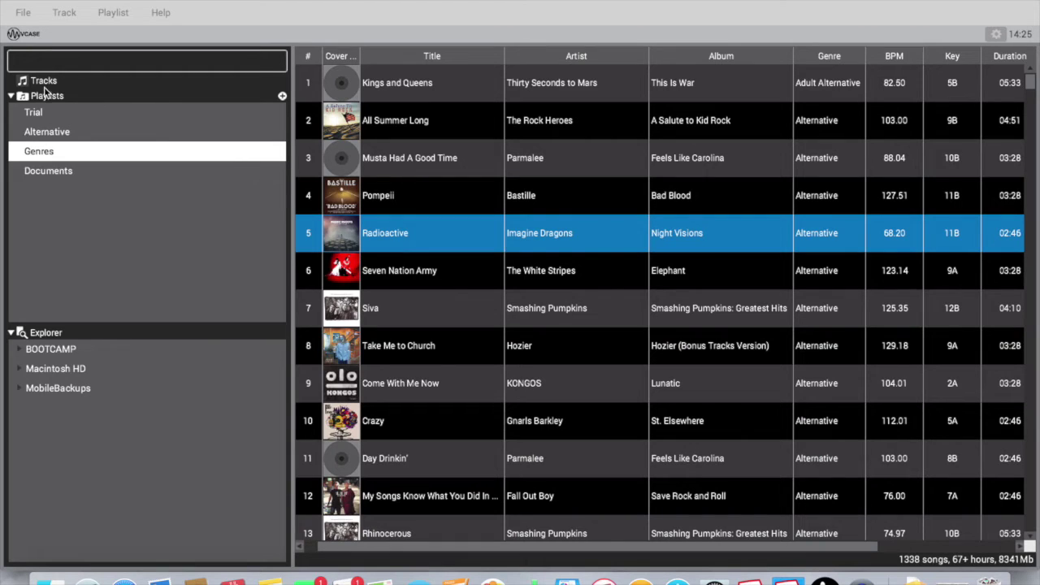
Step: Display the full track collection and examine its columns from cover art and title to rating and date added
{"action": "left_click", "coordinate": [36, 84]}
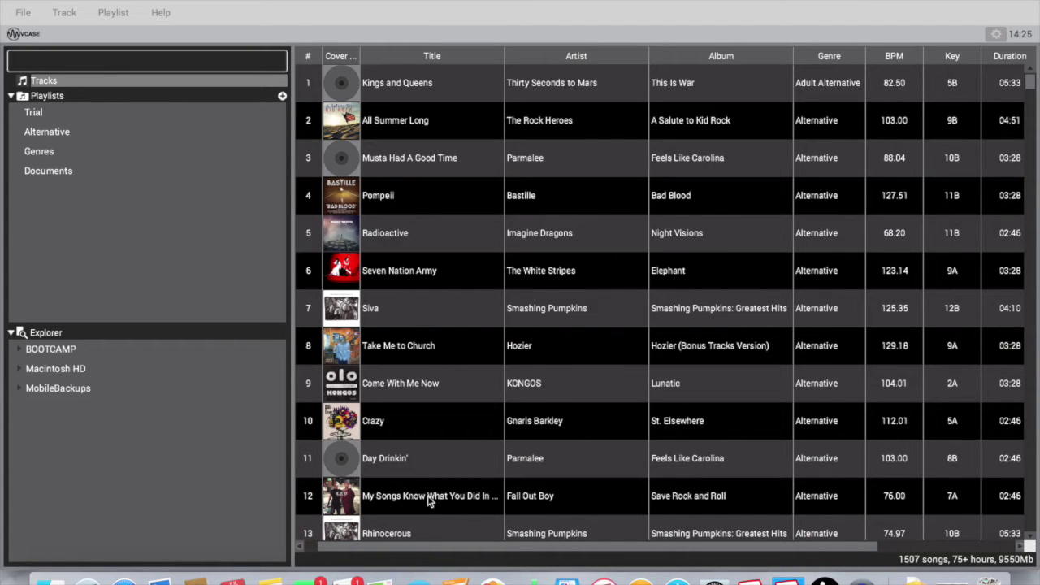
{"action": "scroll", "coordinate": [431, 502], "scroll_direction": "down", "scroll_amount": 1}
{"action": "scroll", "coordinate": [430, 502], "scroll_direction": "up", "scroll_amount": 1}
{"action": "scroll", "coordinate": [431, 501], "scroll_direction": "right", "scroll_amount": 3}
{"action": "scroll", "coordinate": [429, 497], "scroll_direction": "left", "scroll_amount": 4}
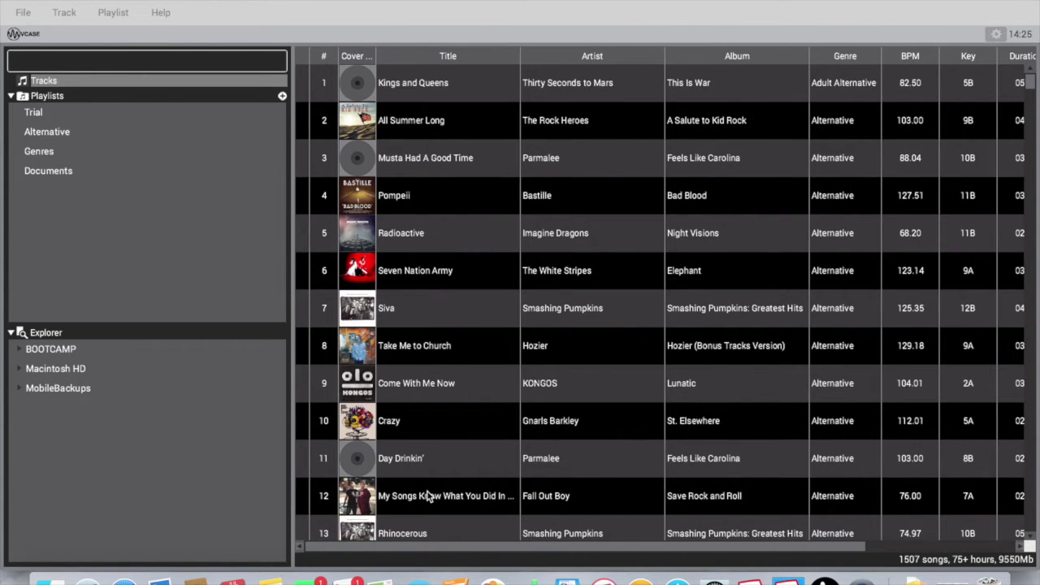
{"action": "scroll", "coordinate": [434, 395], "scroll_direction": "right", "scroll_amount": 1}
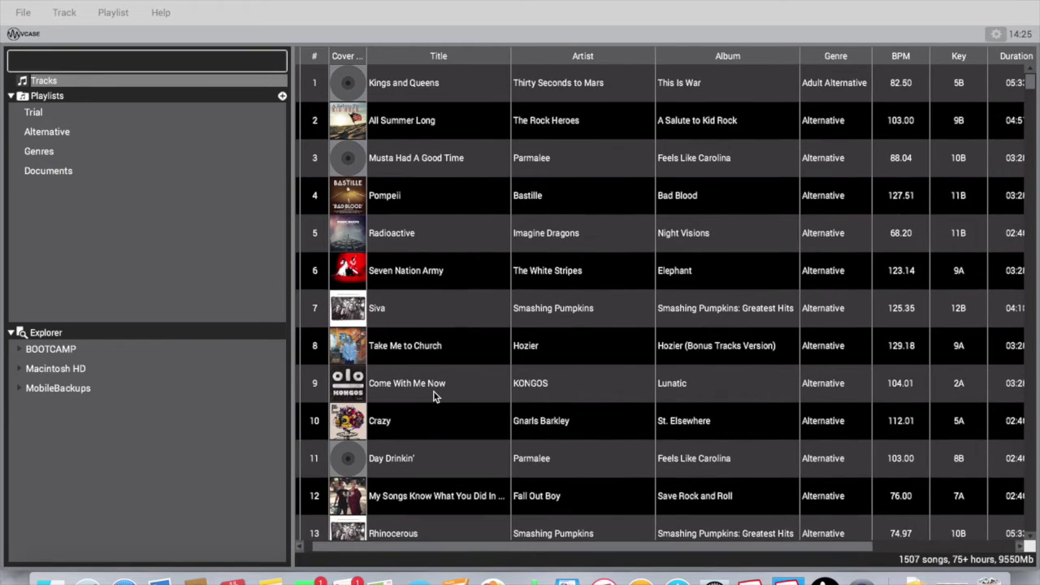
{"action": "scroll", "coordinate": [433, 395], "scroll_direction": "right", "scroll_amount": 1}
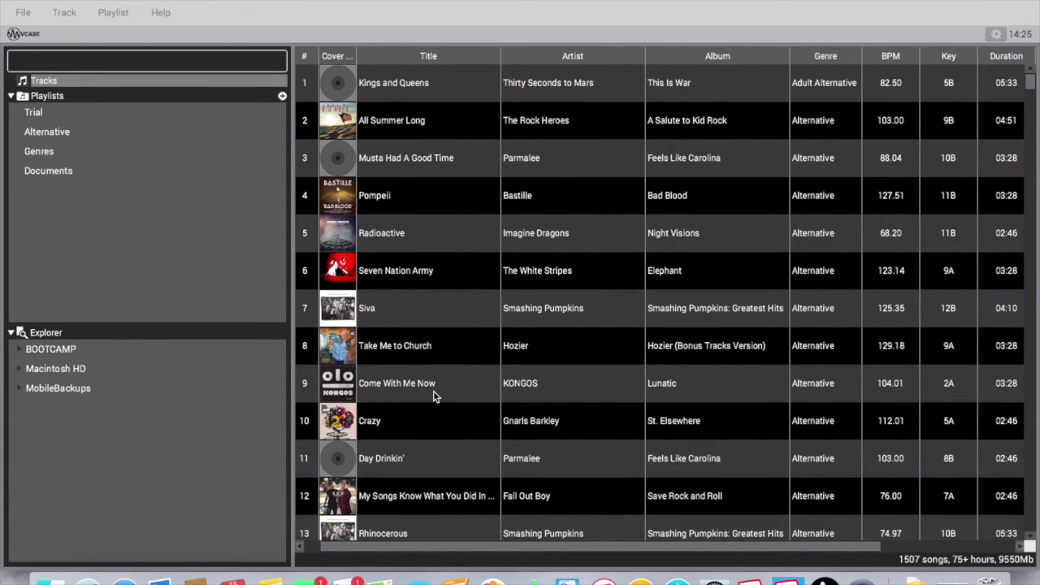
{"action": "scroll", "coordinate": [434, 395], "scroll_direction": "right", "scroll_amount": 5}
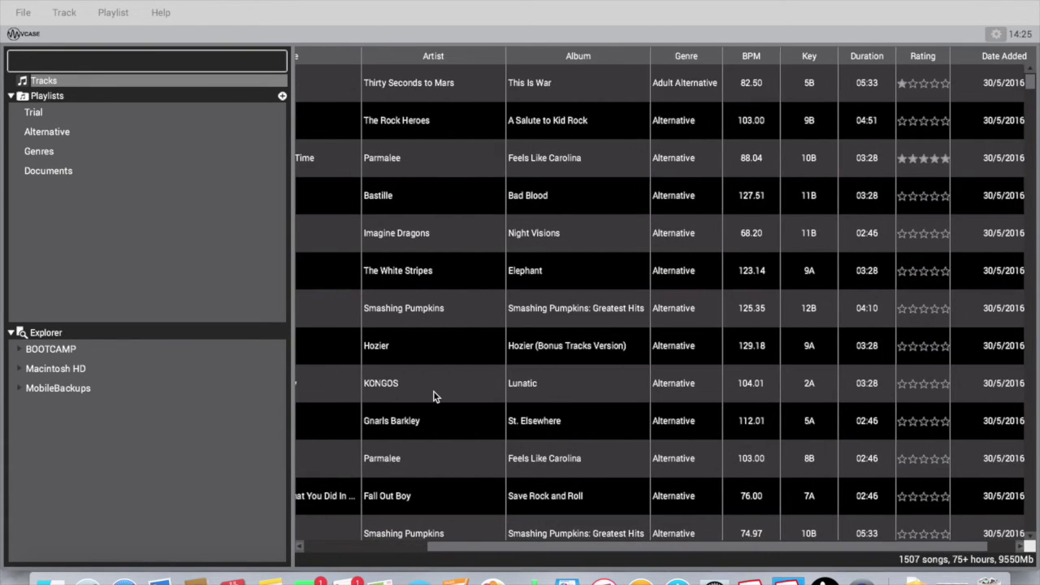
{"action": "scroll", "coordinate": [434, 396], "scroll_direction": "left", "scroll_amount": 6}
Step: Find the tracks with missing information, analyse the track 03 BURN IT DOWN, and dismiss the completion message
{"action": "scroll", "coordinate": [434, 395], "scroll_direction": "down", "scroll_amount": 10}
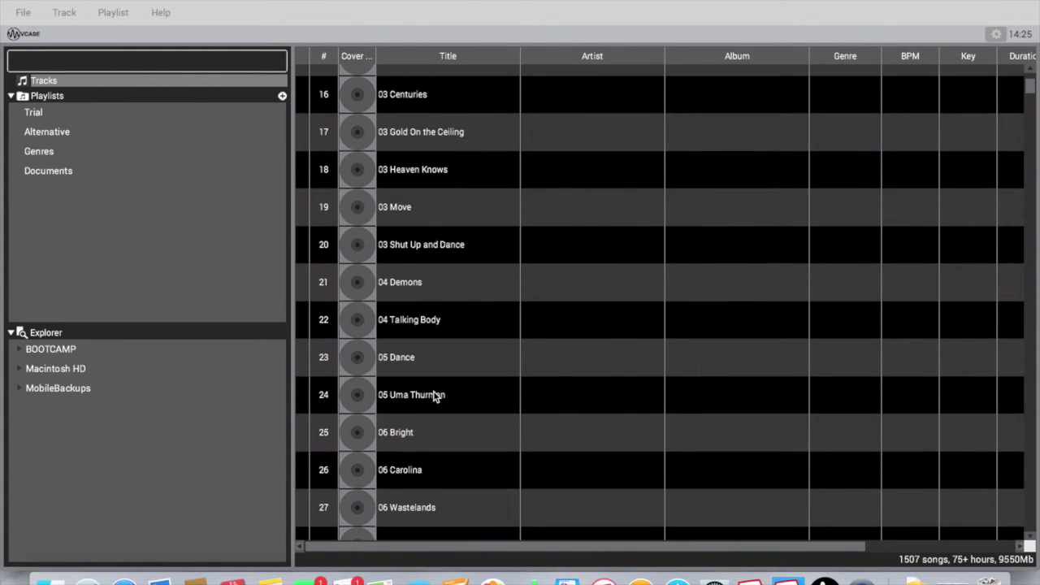
{"action": "scroll", "coordinate": [434, 396], "scroll_direction": "right", "scroll_amount": 5}
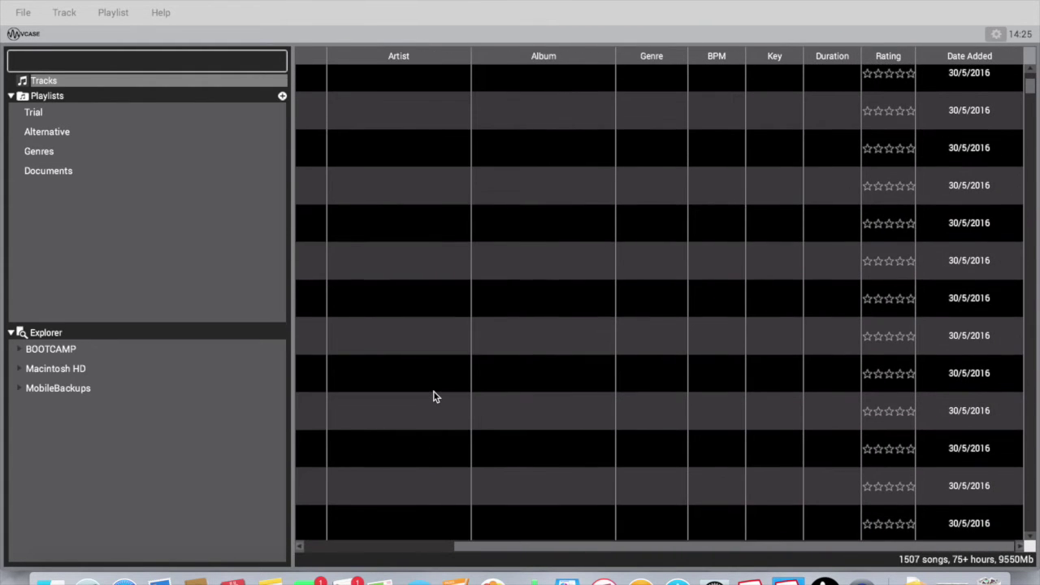
{"action": "scroll", "coordinate": [433, 395], "scroll_direction": "left", "scroll_amount": 6}
{"action": "scroll", "coordinate": [432, 394], "scroll_direction": "up", "scroll_amount": 7}
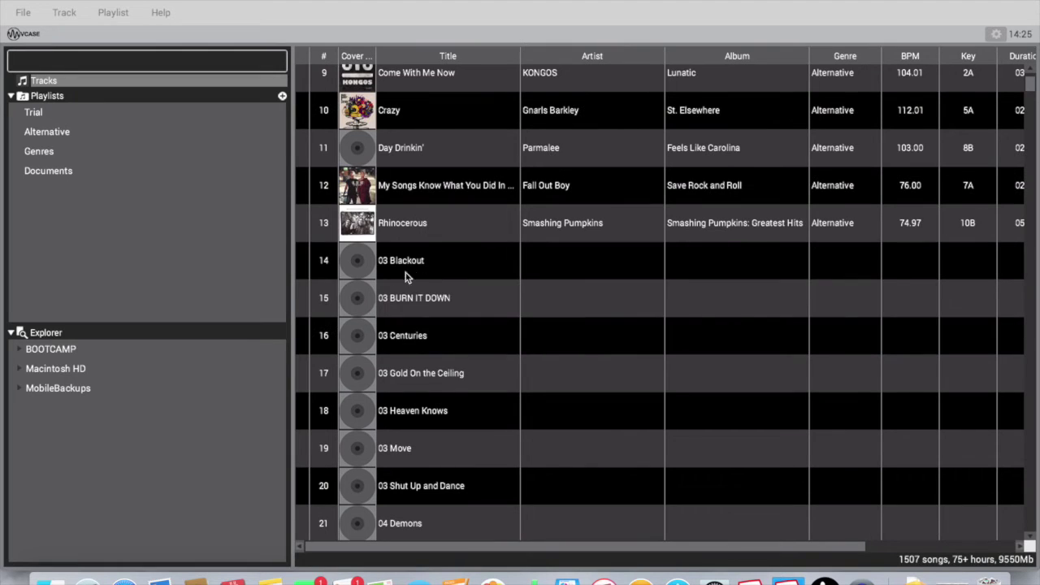
{"action": "left_click", "coordinate": [402, 293]}
{"action": "right_click", "coordinate": [398, 288]}
{"action": "left_click", "coordinate": [423, 299]}
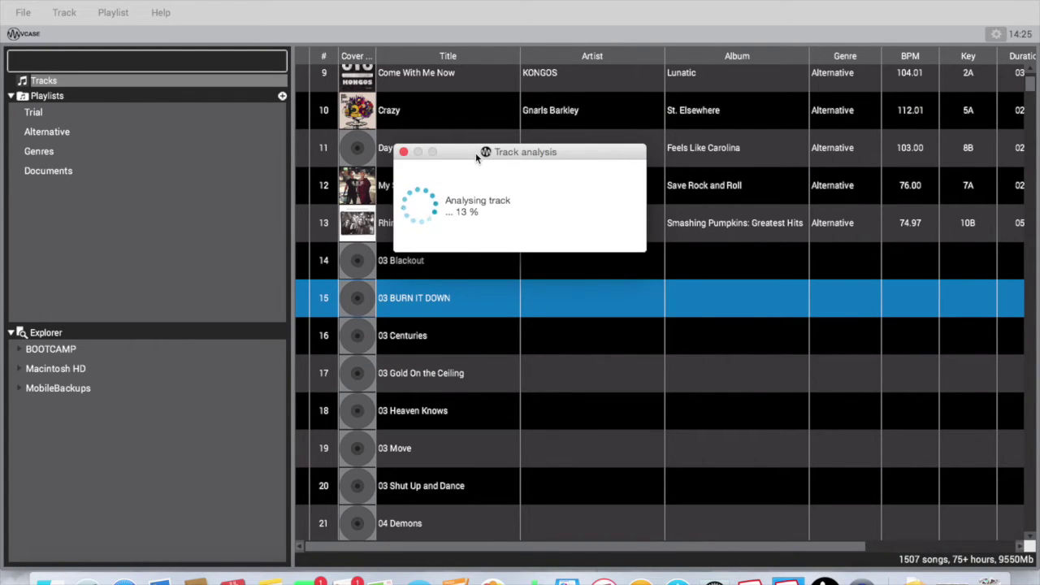
{"action": "left_click_drag", "start_coordinate": [475, 153], "coordinate": [416, 79]}
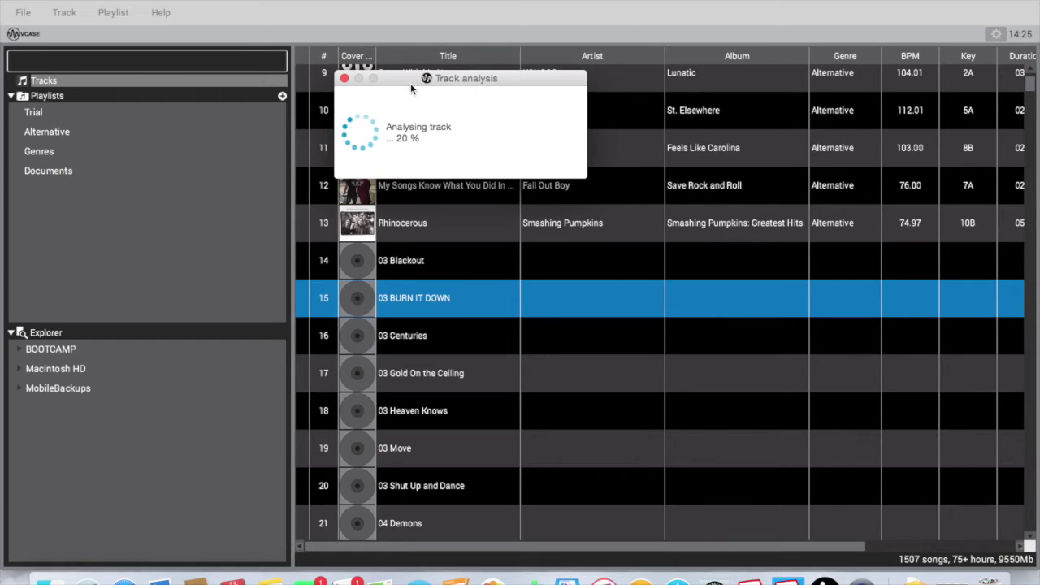
{"action": "left_click", "coordinate": [384, 389]}
{"action": "left_click", "coordinate": [406, 373]}
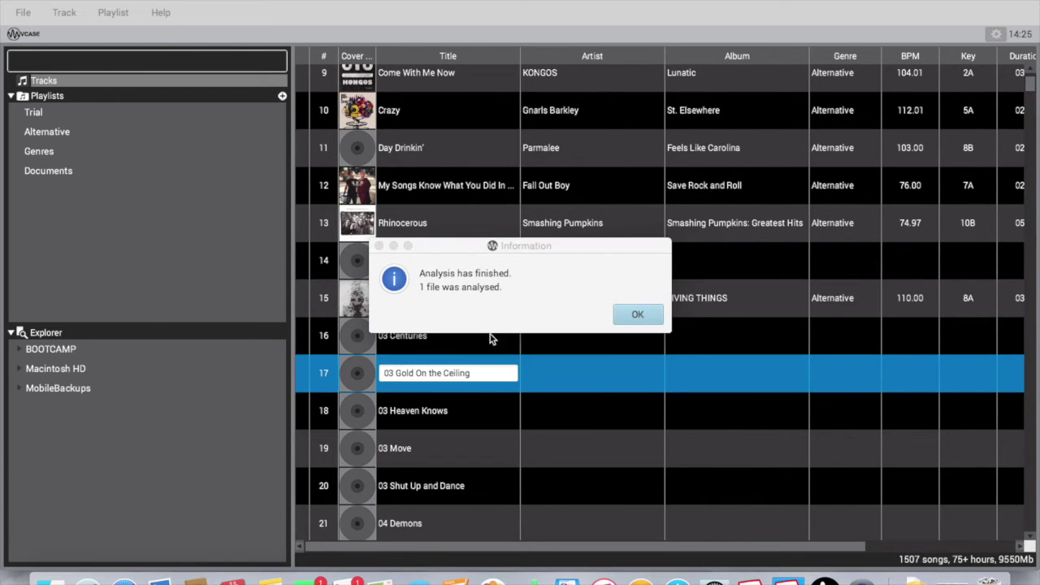
{"action": "left_click", "coordinate": [632, 315]}
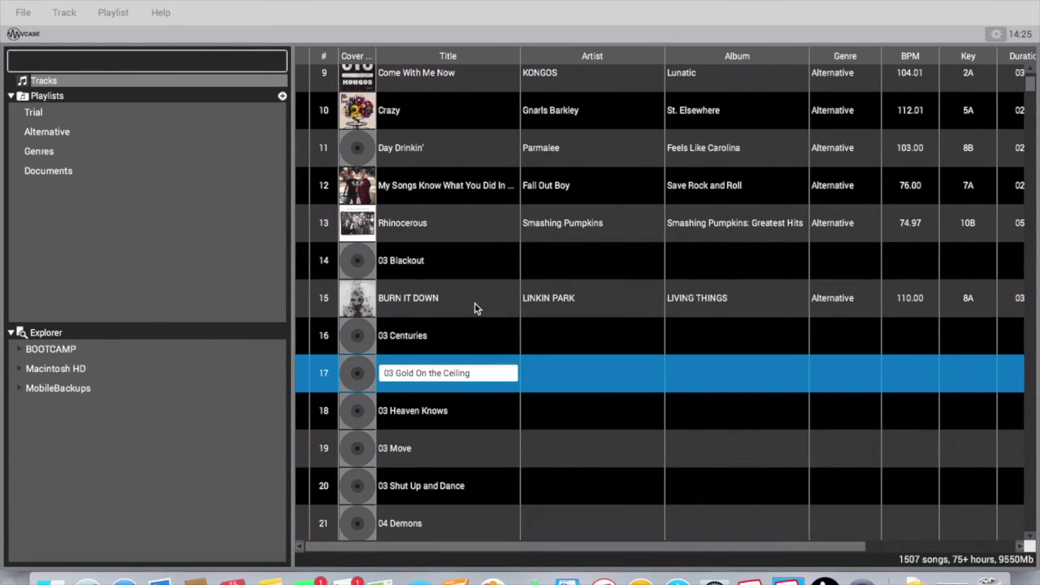
Step: Examine the analysed BURN IT DOWN track's artist, album, genre, BPM, key and duration, and return to the start of the collection
{"action": "scroll", "coordinate": [768, 304], "scroll_direction": "right", "scroll_amount": 5}
{"action": "left_click", "coordinate": [771, 301]}
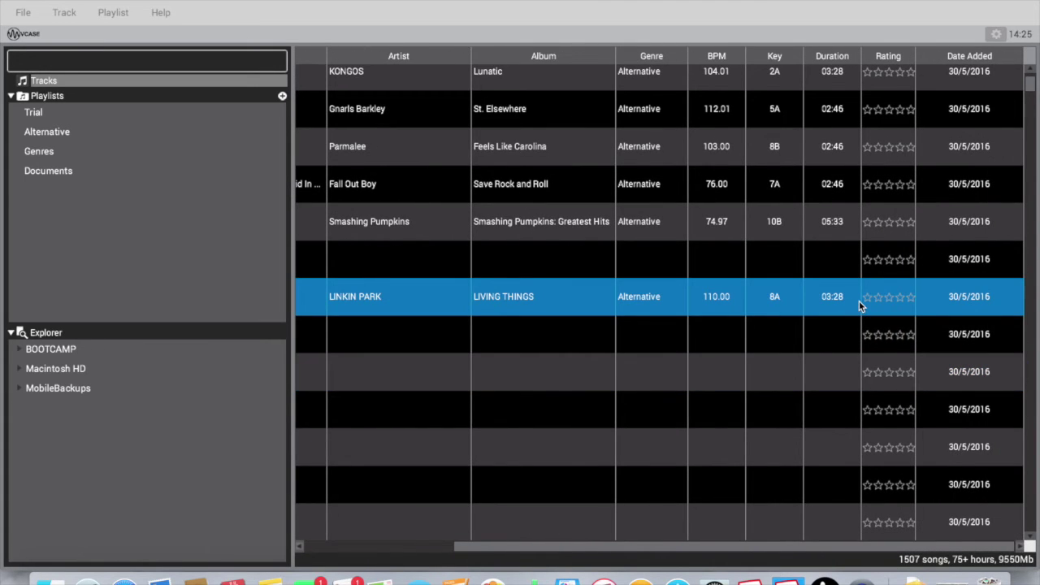
{"action": "scroll", "coordinate": [858, 301], "scroll_direction": "up", "scroll_amount": 8}
{"action": "scroll", "coordinate": [845, 305], "scroll_direction": "left", "scroll_amount": 3}
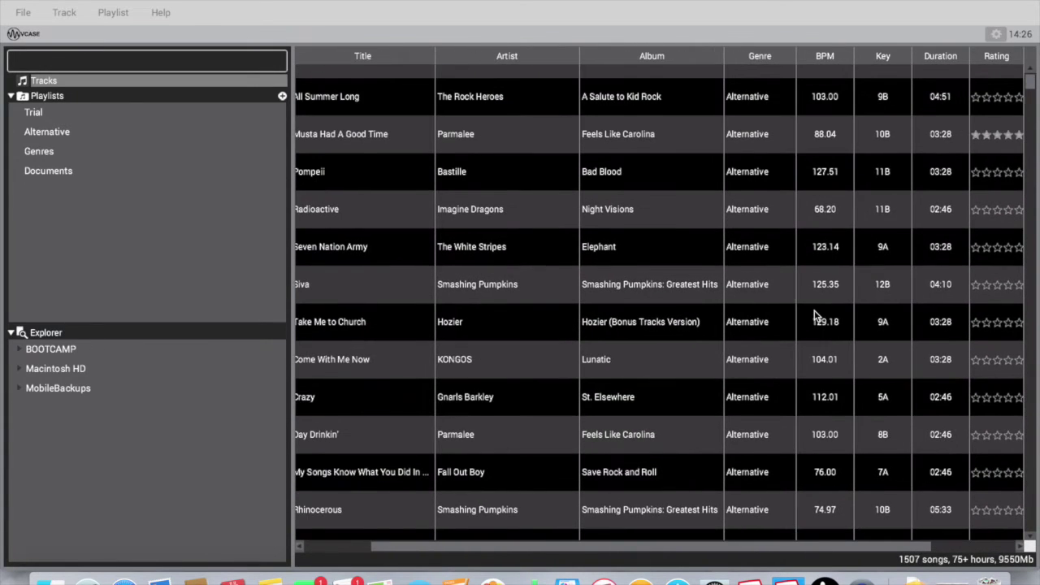
{"action": "scroll", "coordinate": [816, 315], "scroll_direction": "up", "scroll_amount": 1}
{"action": "scroll", "coordinate": [816, 316], "scroll_direction": "left", "scroll_amount": 3}
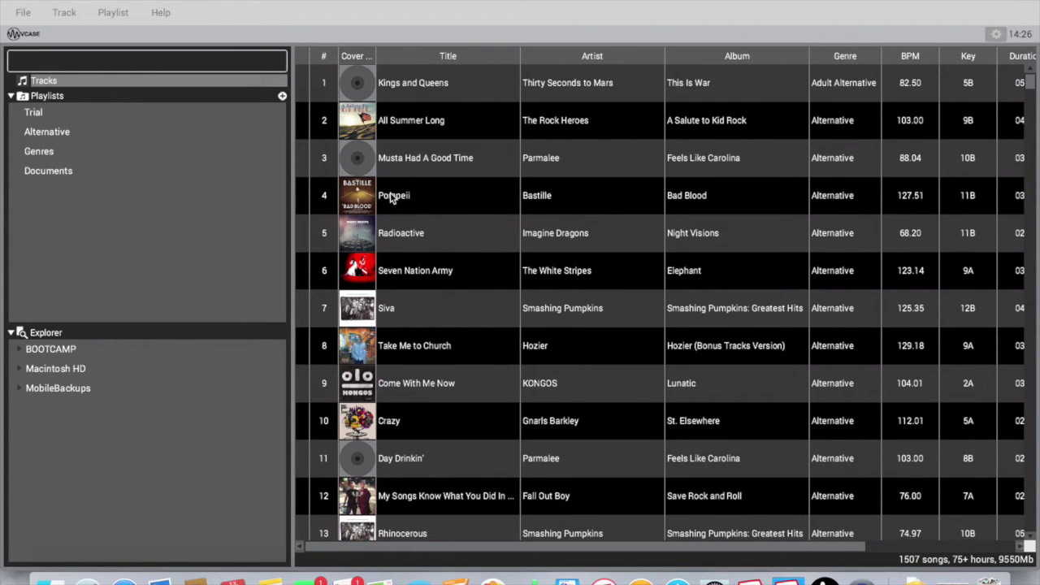
{"action": "scroll", "coordinate": [482, 208], "scroll_direction": "right", "scroll_amount": 1}
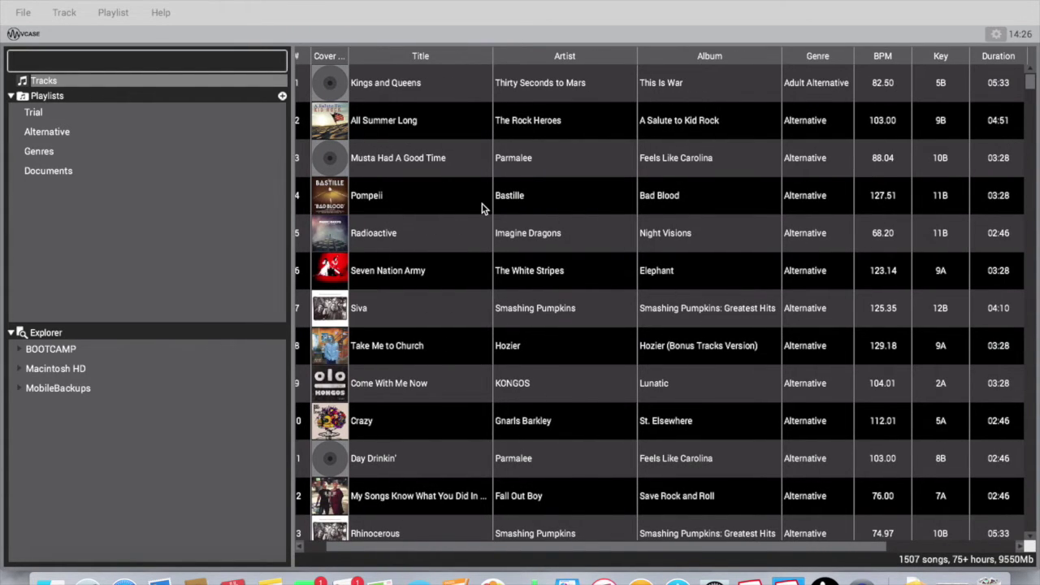
{"action": "scroll", "coordinate": [482, 208], "scroll_direction": "right", "scroll_amount": 1}
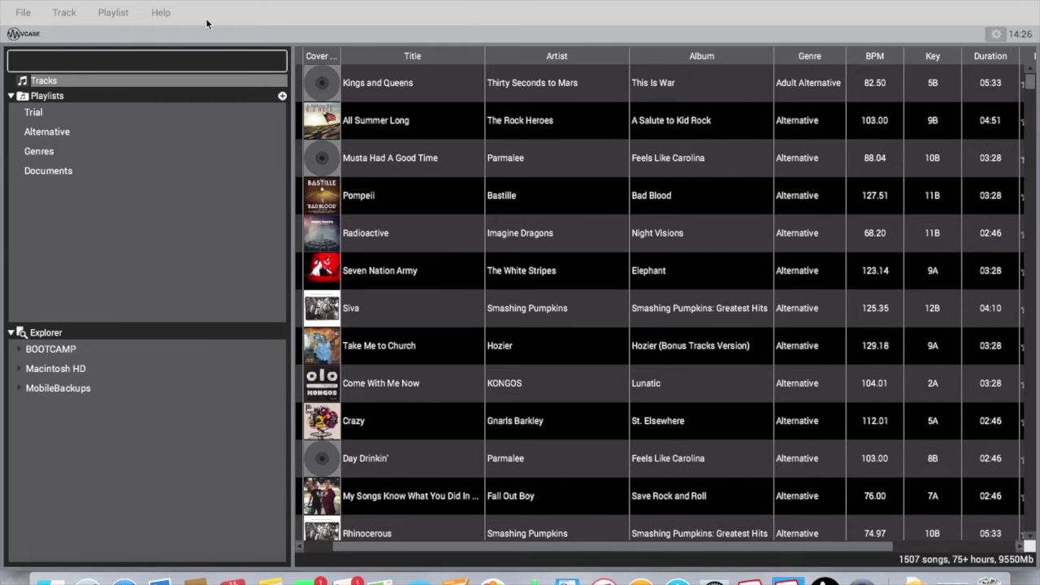
Step: Search the full track collection for "secr" and look across the matching tracks' columns
{"action": "type", "text": "se"}
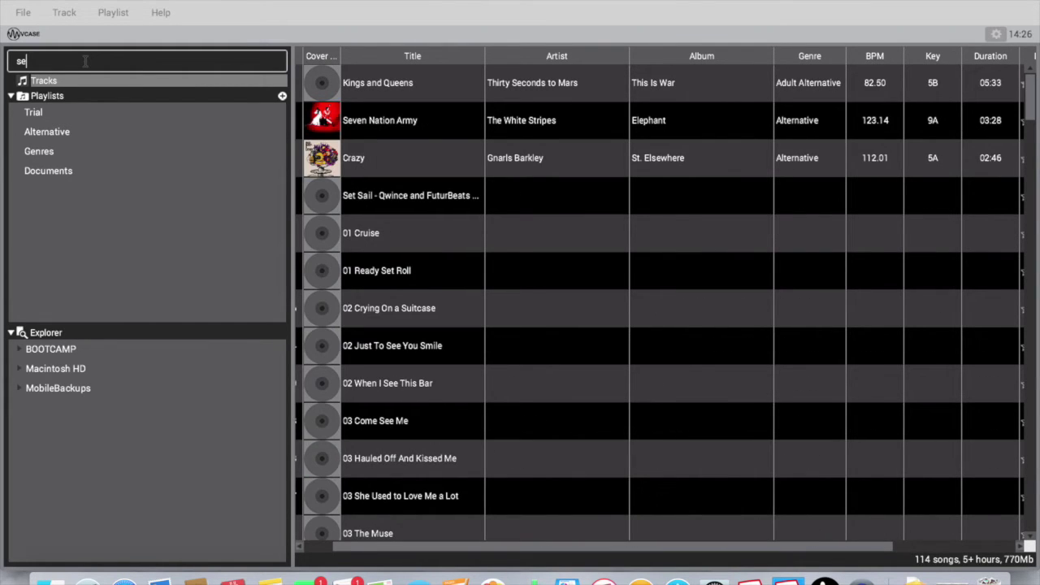
{"action": "type", "text": "cr"}
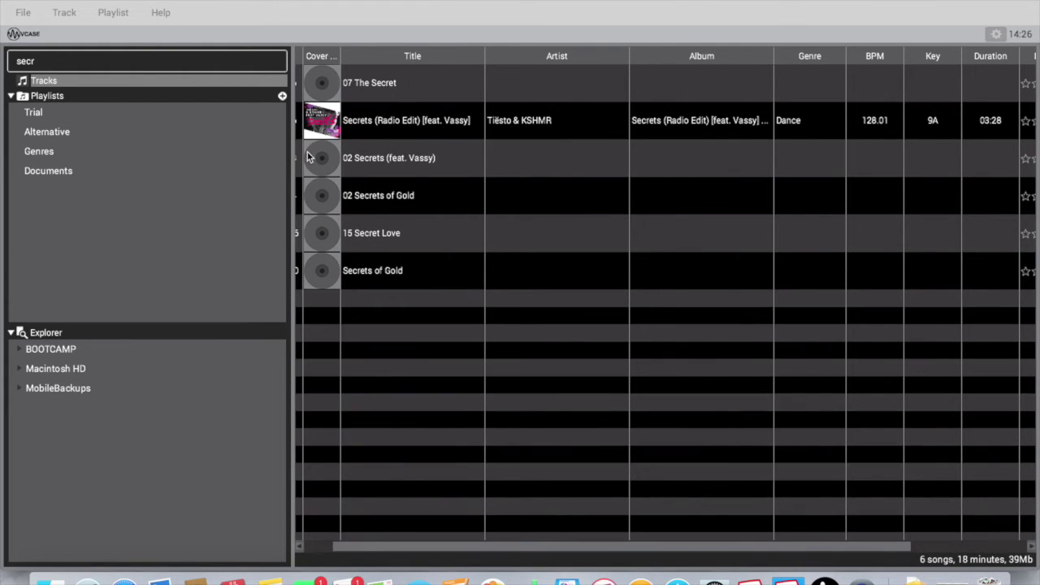
{"action": "scroll", "coordinate": [625, 127], "scroll_direction": "right", "scroll_amount": 4}
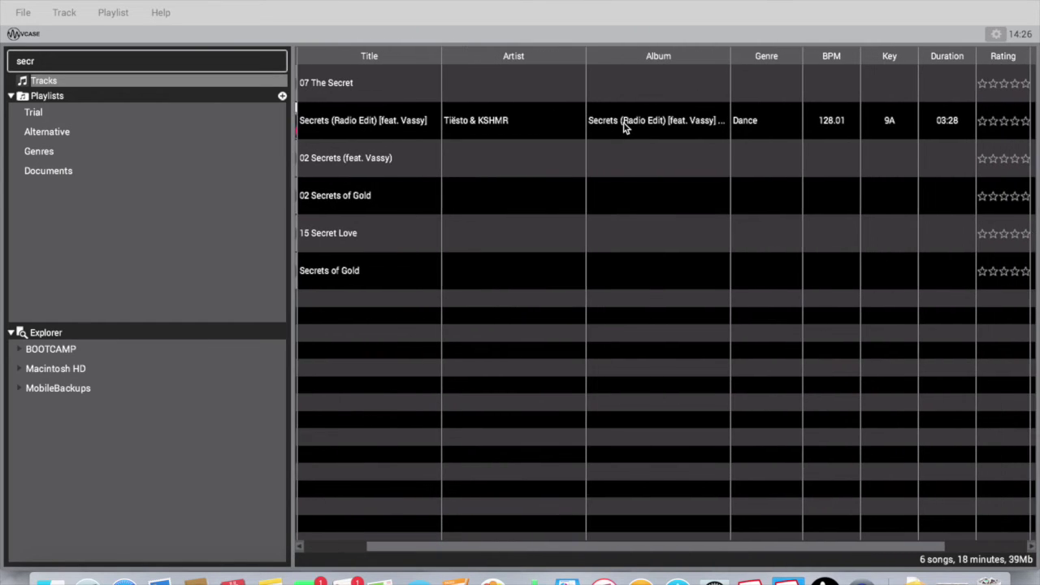
{"action": "scroll", "coordinate": [624, 128], "scroll_direction": "right", "scroll_amount": 1}
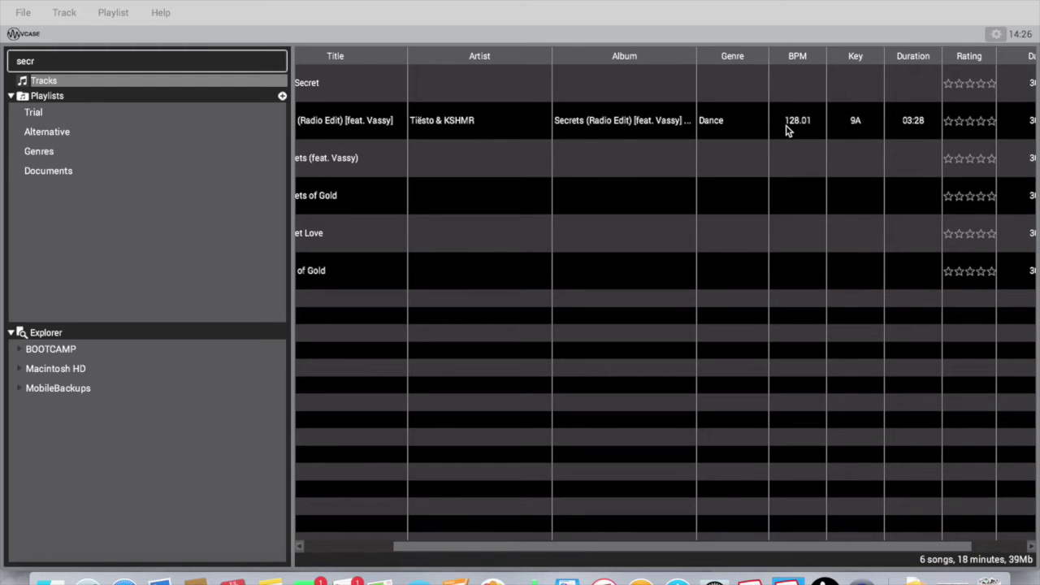
Step: Compare the information of Secrets (Radio Edit) [feat. Vassy] with the other matching tracks, and select that track
{"action": "scroll", "coordinate": [615, 128], "scroll_direction": "left", "scroll_amount": 6}
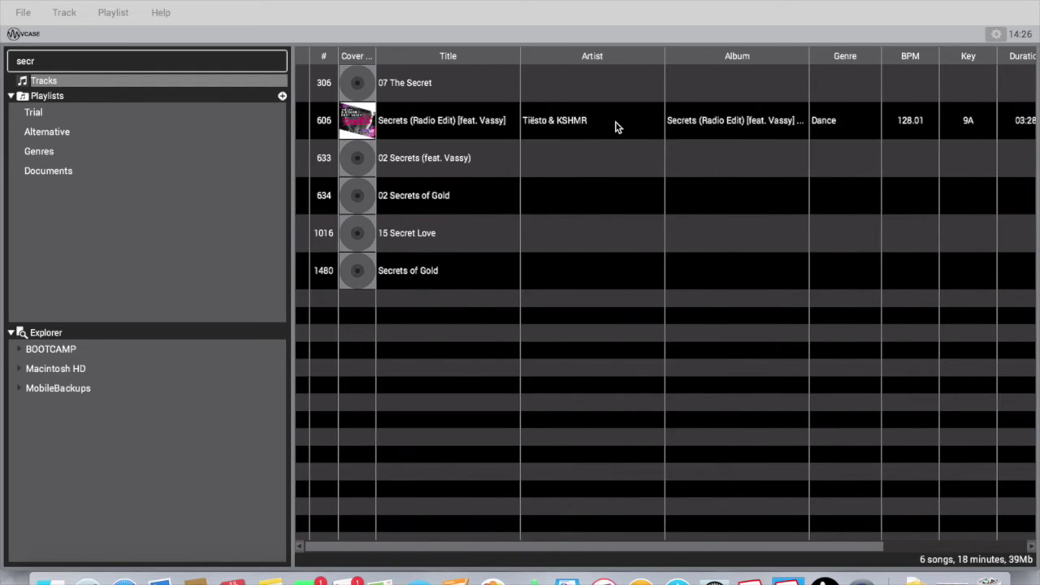
{"action": "scroll", "coordinate": [615, 128], "scroll_direction": "right", "scroll_amount": 5}
{"action": "scroll", "coordinate": [650, 127], "scroll_direction": "left", "scroll_amount": 3}
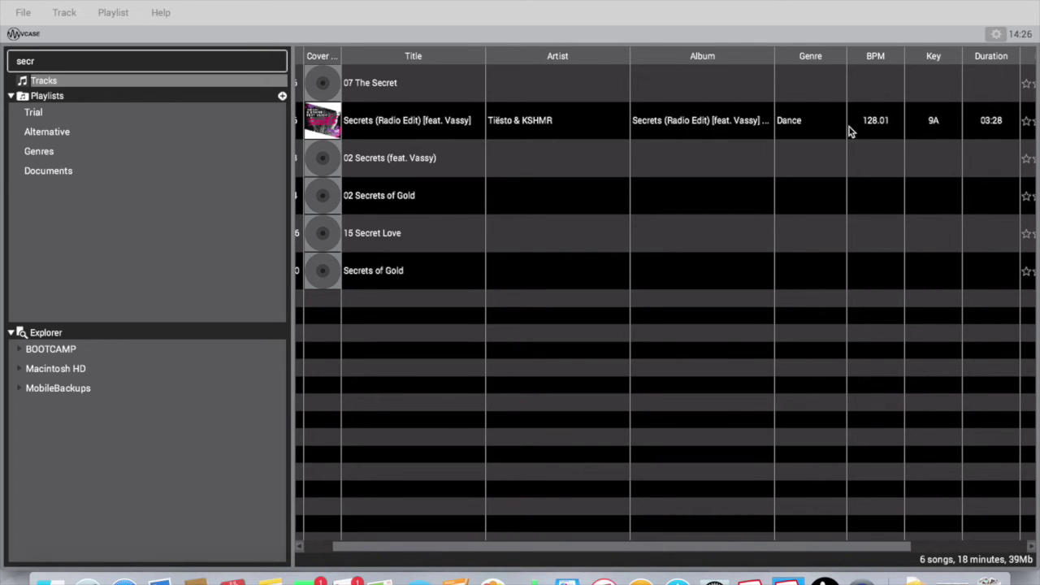
{"action": "scroll", "coordinate": [812, 142], "scroll_direction": "left", "scroll_amount": 1}
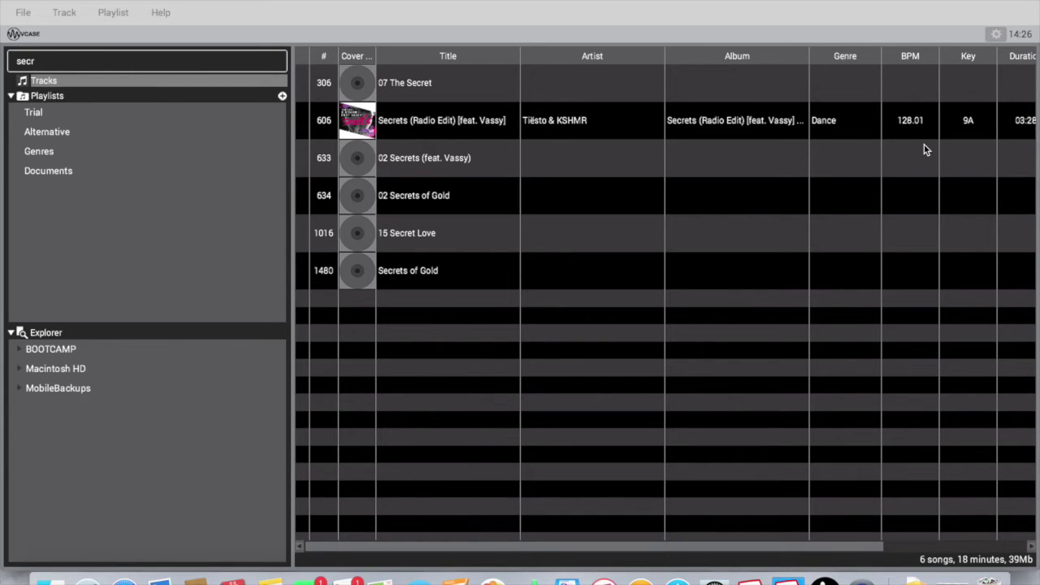
{"action": "scroll", "coordinate": [924, 146], "scroll_direction": "right", "scroll_amount": 5}
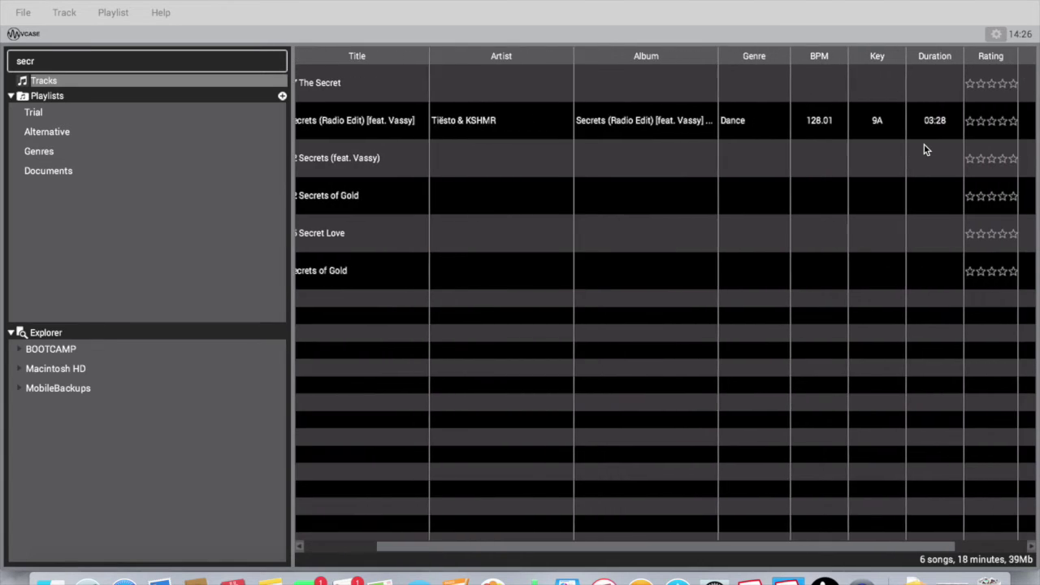
{"action": "scroll", "coordinate": [924, 144], "scroll_direction": "left", "scroll_amount": 5}
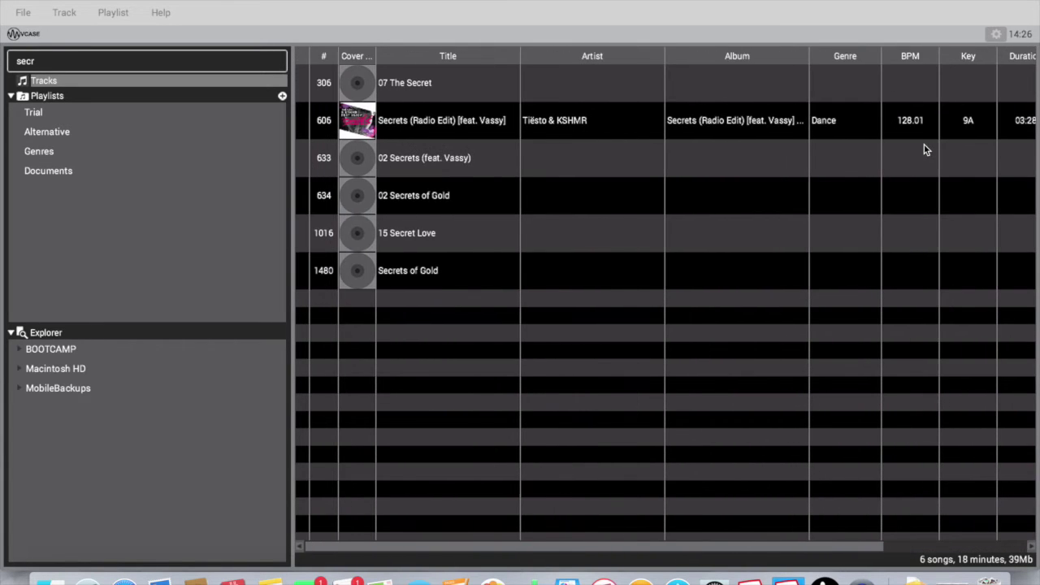
{"action": "scroll", "coordinate": [450, 124], "scroll_direction": "right", "scroll_amount": 1}
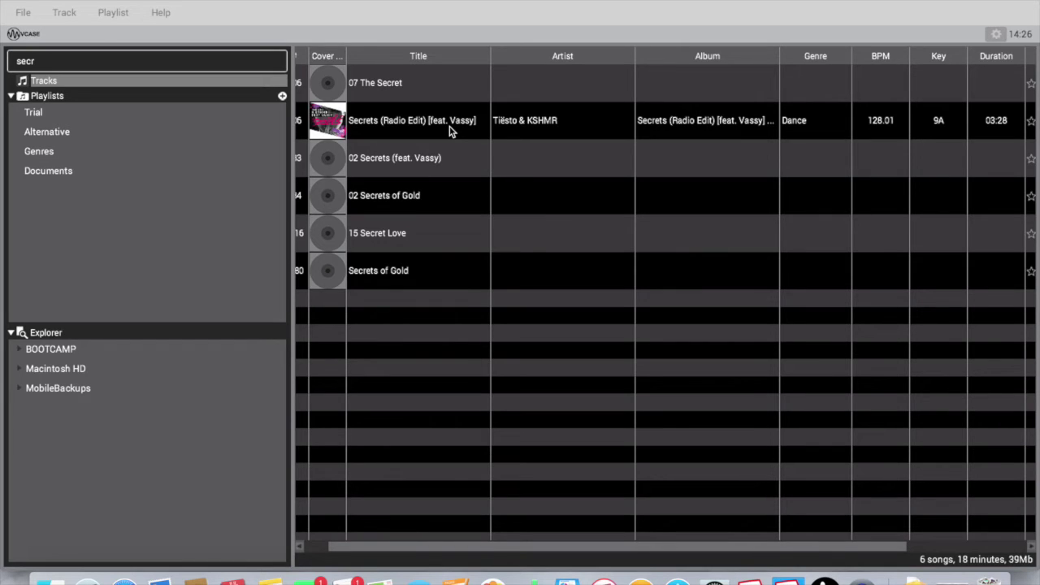
{"action": "left_click", "coordinate": [340, 128]}
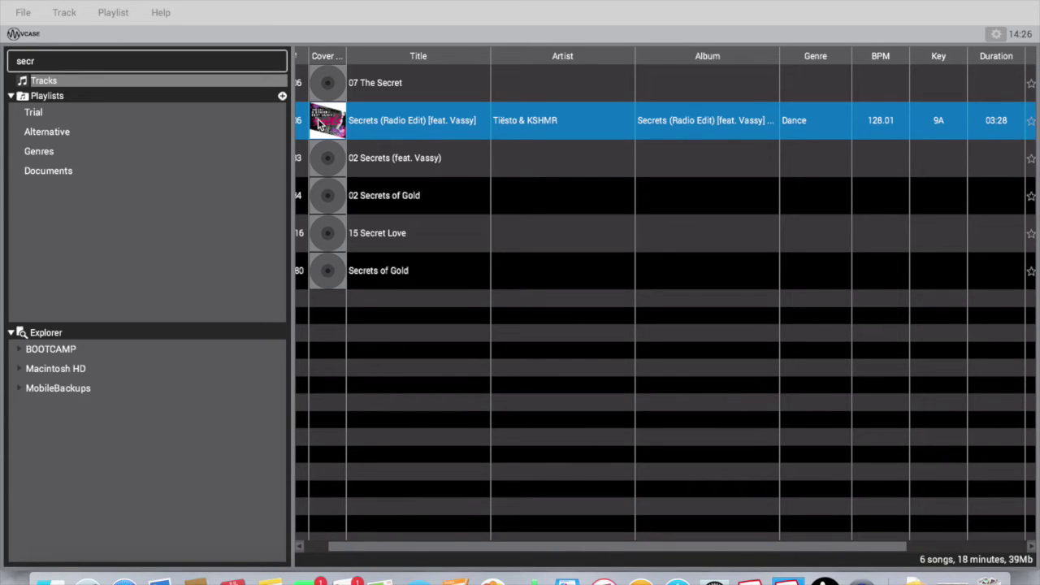
Step: Leave the search results, look into the Trial and Documents playlists, and open the Genres playlist
{"action": "left_click", "coordinate": [375, 156]}
{"action": "left_click", "coordinate": [385, 122]}
{"action": "left_click", "coordinate": [151, 126]}
{"action": "left_click", "coordinate": [158, 111]}
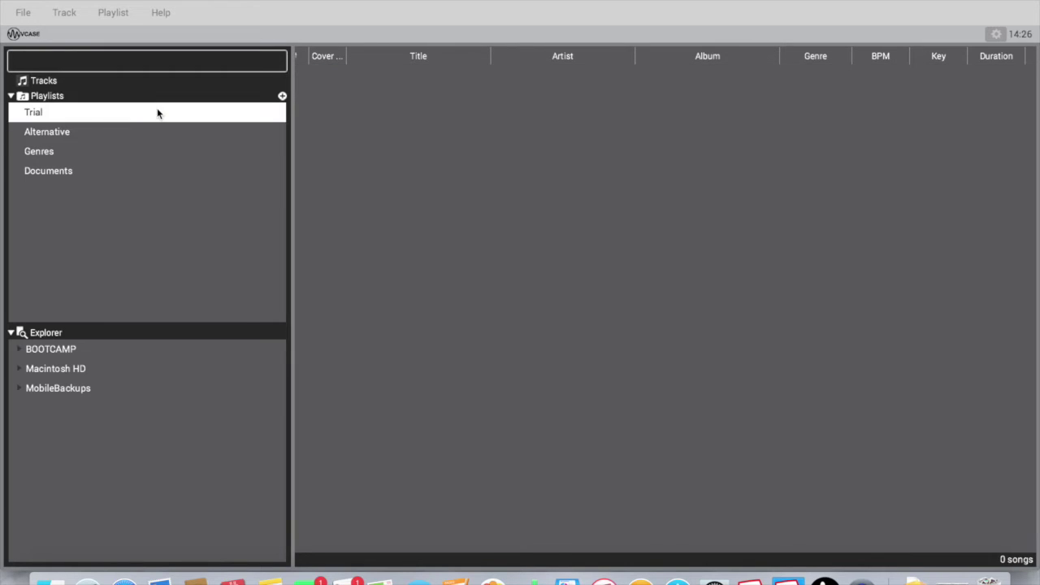
{"action": "left_click", "coordinate": [117, 157]}
{"action": "left_click", "coordinate": [108, 170]}
{"action": "left_click", "coordinate": [127, 158]}
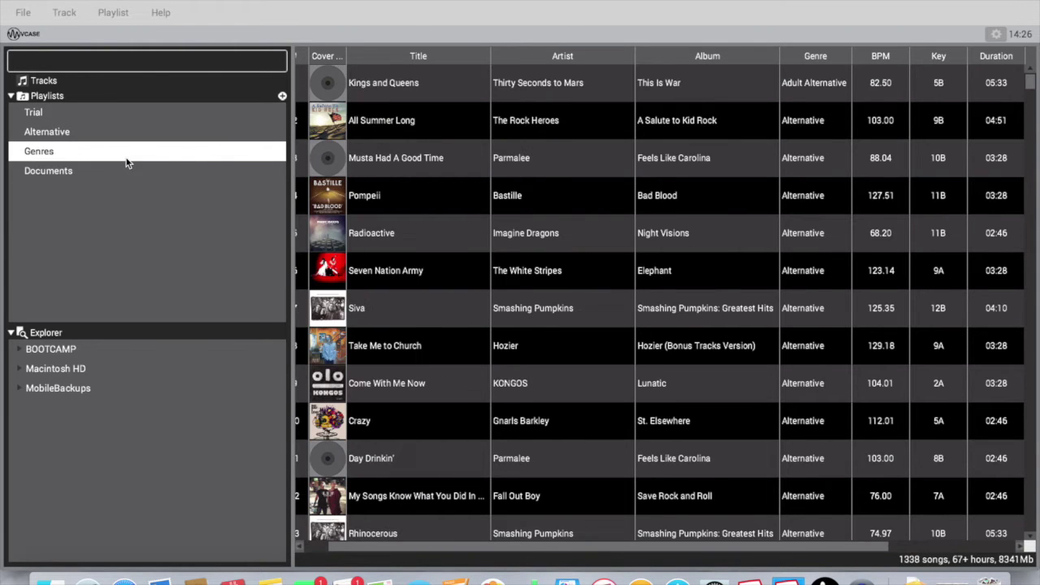
Step: Find the tracks without information in the Genres playlist and start analysing 04 Talking Body
{"action": "scroll", "coordinate": [387, 273], "scroll_direction": "down", "scroll_amount": 5}
{"action": "scroll", "coordinate": [387, 273], "scroll_direction": "left", "scroll_amount": 1}
{"action": "scroll", "coordinate": [385, 274], "scroll_direction": "down", "scroll_amount": 3}
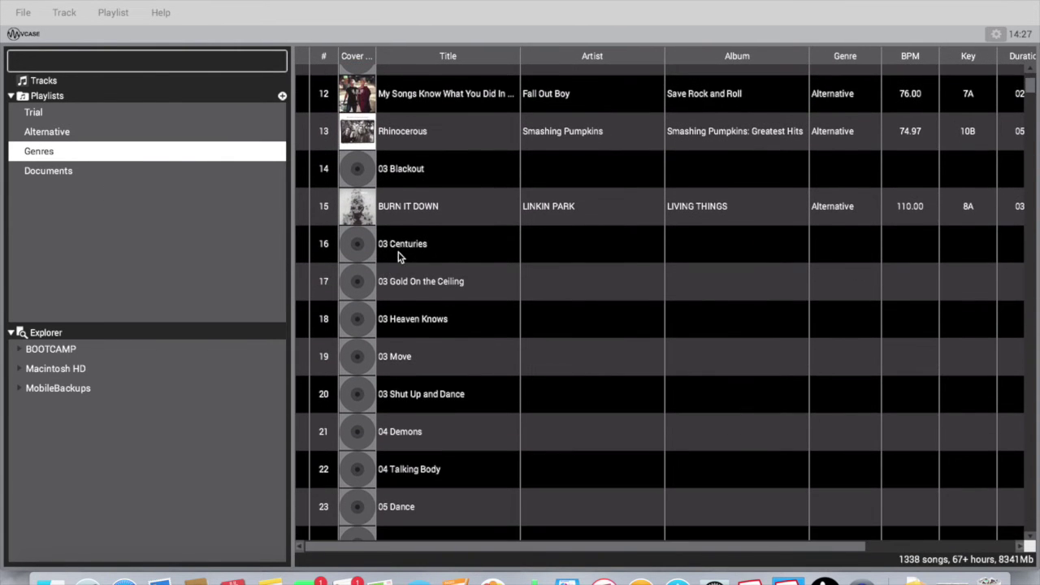
{"action": "left_click", "coordinate": [457, 260]}
{"action": "left_click", "coordinate": [449, 507]}
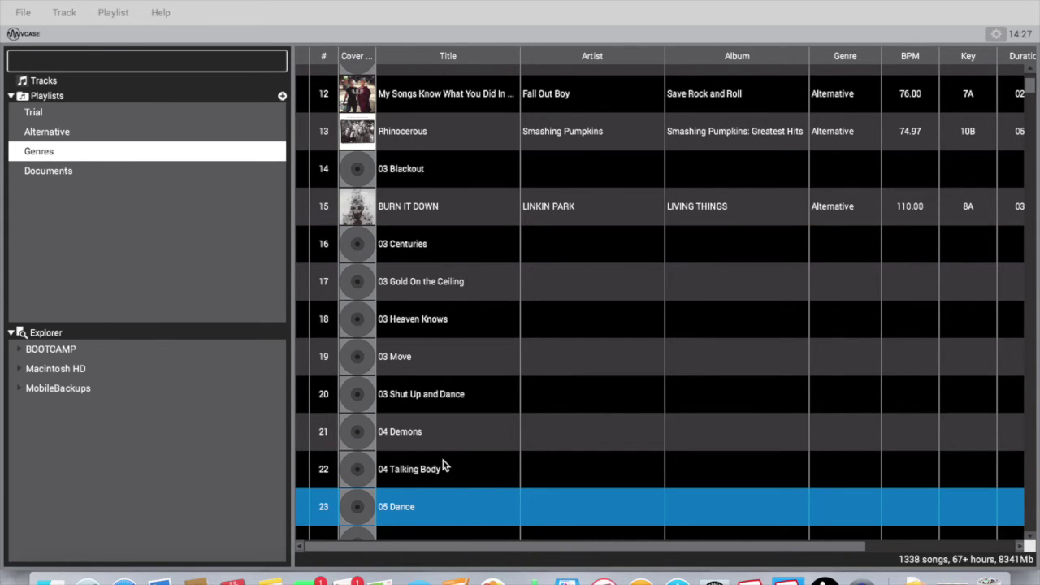
{"action": "left_click_drag", "start_coordinate": [443, 459], "coordinate": [437, 232]}
{"action": "right_click", "coordinate": [491, 482]}
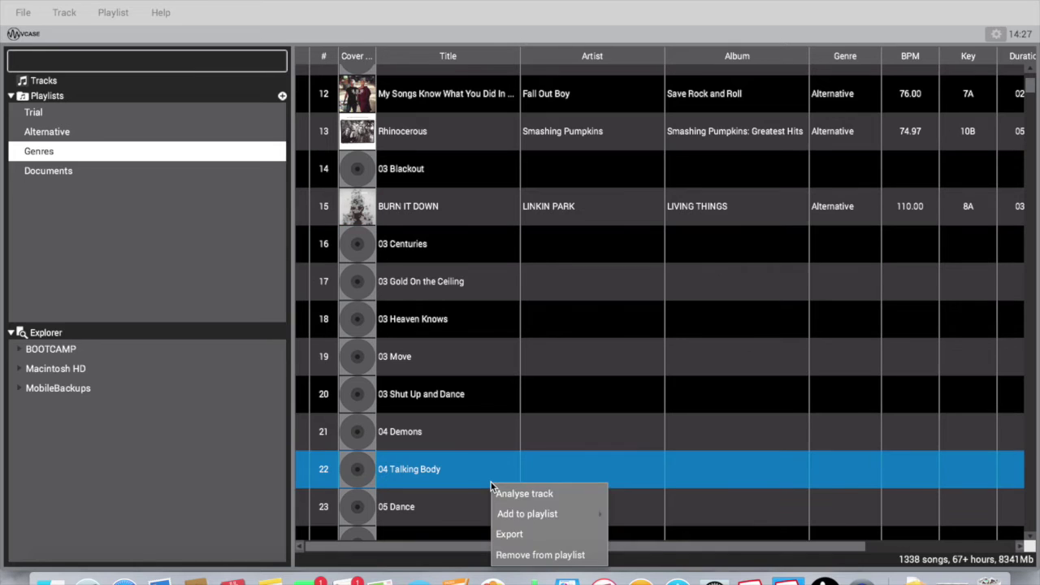
{"action": "left_click", "coordinate": [539, 495]}
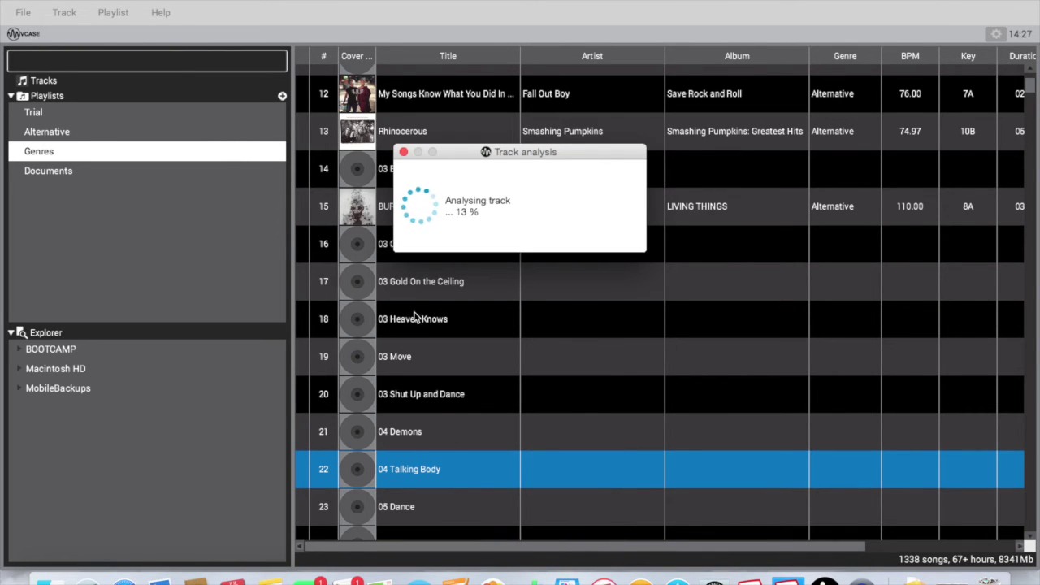
Step: Look through the Genres playlist while the analysis runs, and dismiss the completion message
{"action": "scroll", "coordinate": [399, 413], "scroll_direction": "down", "scroll_amount": 5}
{"action": "scroll", "coordinate": [399, 417], "scroll_direction": "down", "scroll_amount": 10}
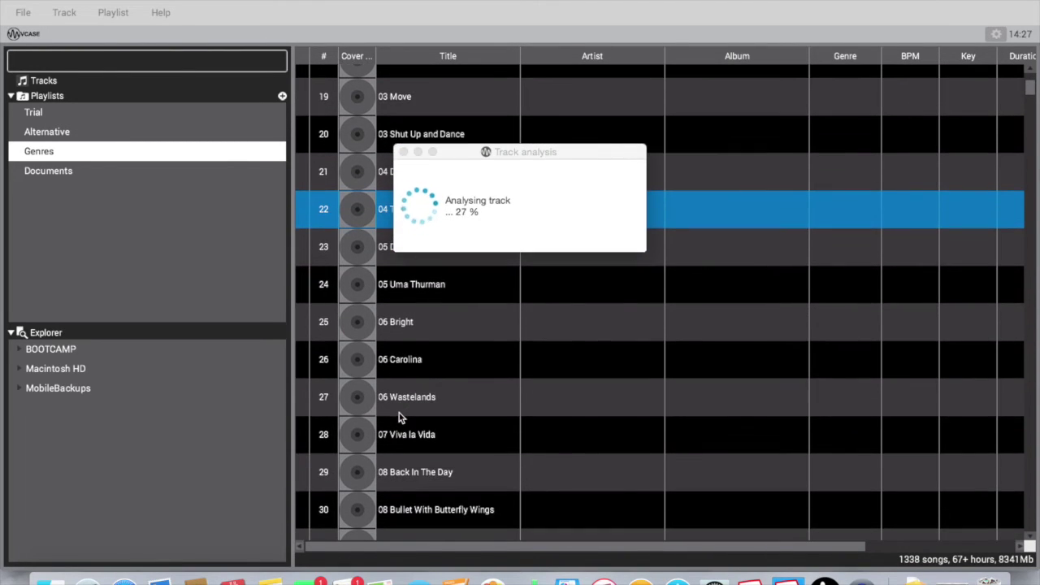
{"action": "scroll", "coordinate": [399, 416], "scroll_direction": "down", "scroll_amount": 5}
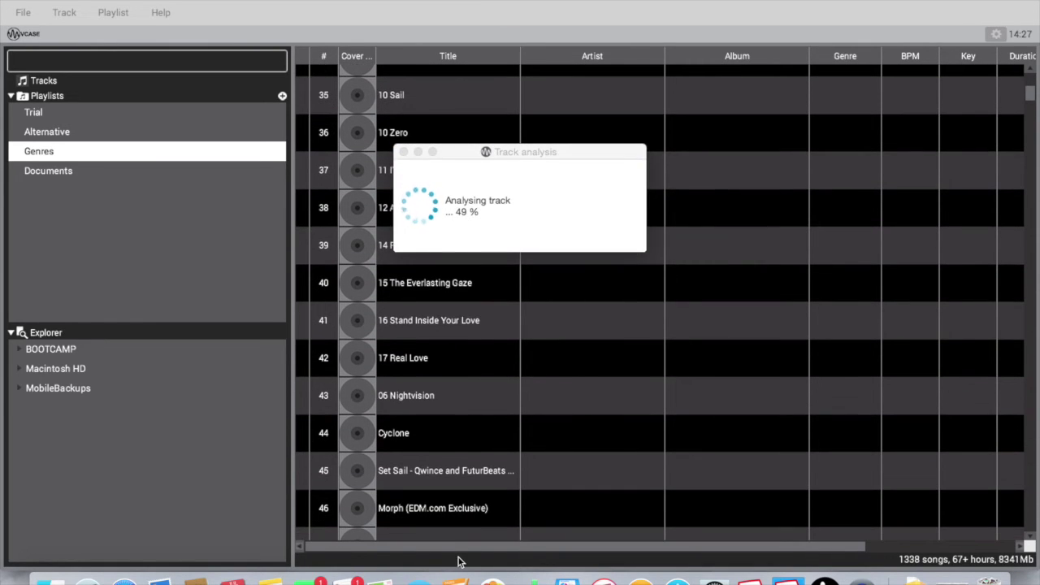
{"action": "scroll", "coordinate": [492, 425], "scroll_direction": "up", "scroll_amount": 20}
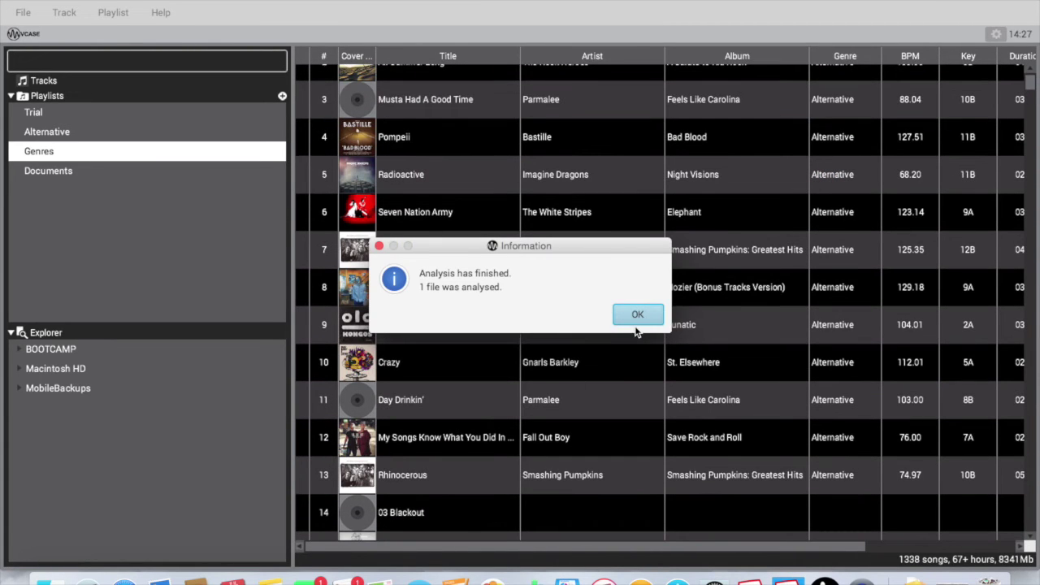
{"action": "left_click", "coordinate": [639, 318]}
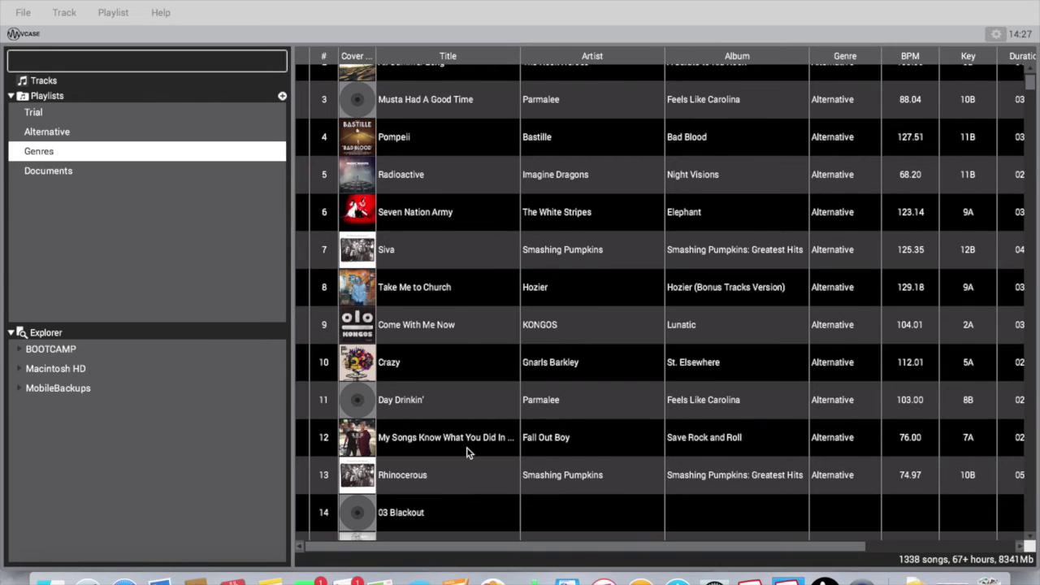
Step: Examine the Rating and Date Added columns of the Genres playlist and select the five-star Parmalee track
{"action": "scroll", "coordinate": [466, 452], "scroll_direction": "down", "scroll_amount": 5}
{"action": "scroll", "coordinate": [467, 453], "scroll_direction": "right", "scroll_amount": 5}
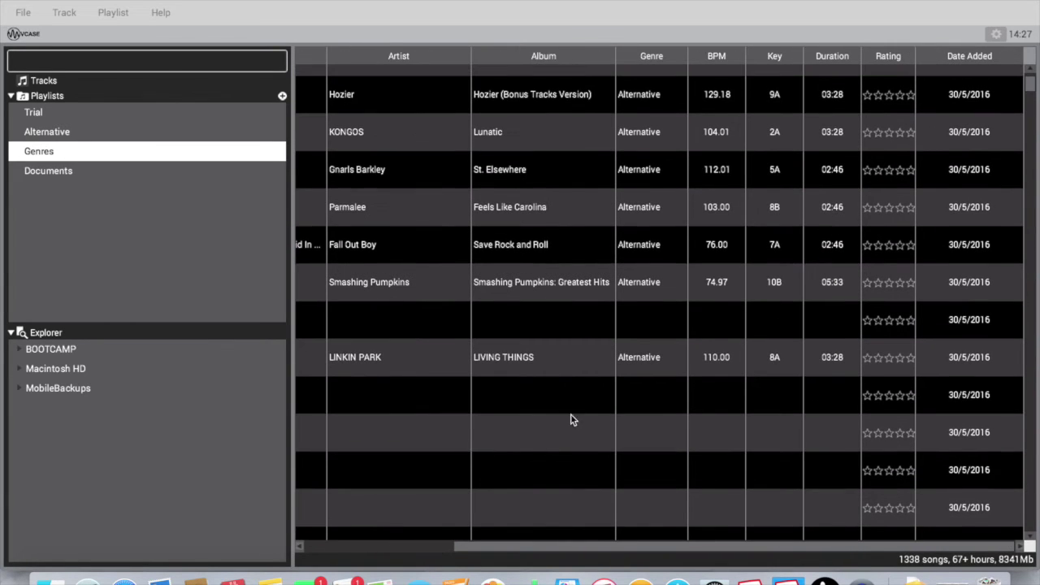
{"action": "scroll", "coordinate": [720, 288], "scroll_direction": "up", "scroll_amount": 7}
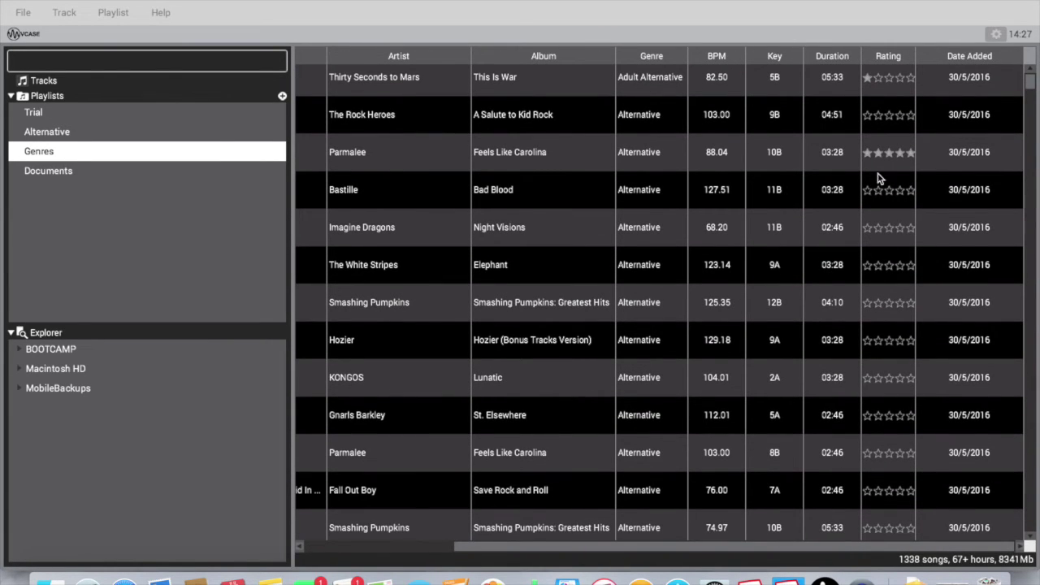
{"action": "left_click", "coordinate": [895, 143]}
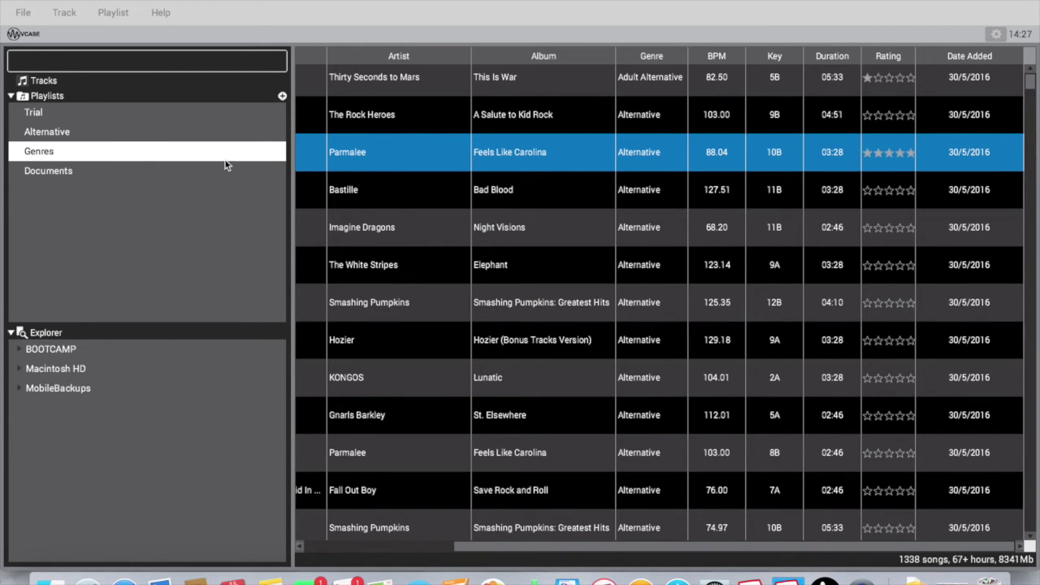
Step: Find the analysed Talking Body track in the Genres playlist and examine its information
{"action": "scroll", "coordinate": [507, 455], "scroll_direction": "down", "scroll_amount": 8}
{"action": "scroll", "coordinate": [507, 455], "scroll_direction": "left", "scroll_amount": 5}
{"action": "scroll", "coordinate": [507, 455], "scroll_direction": "down", "scroll_amount": 5}
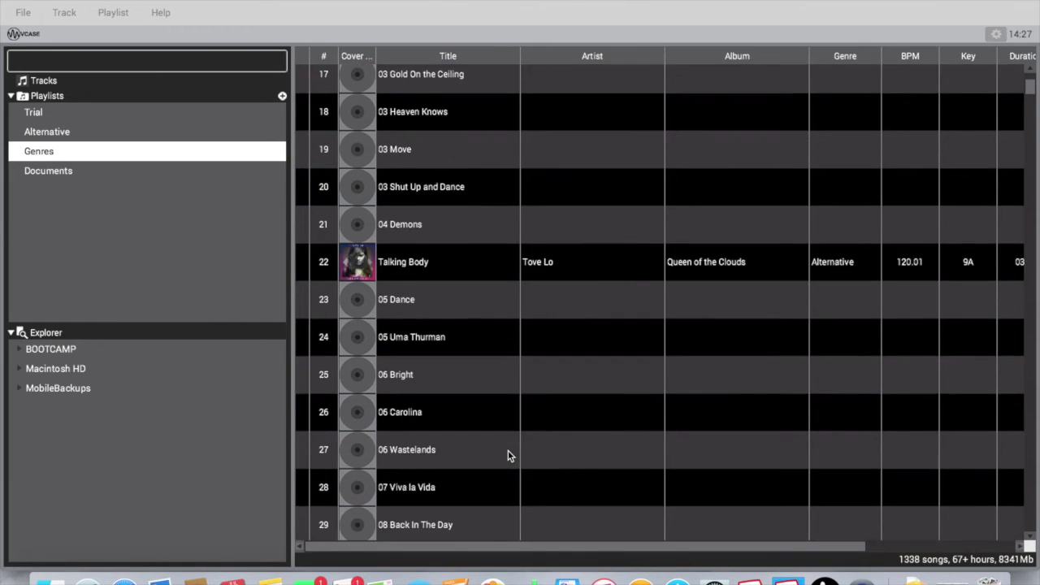
{"action": "scroll", "coordinate": [509, 453], "scroll_direction": "up", "scroll_amount": 3}
{"action": "scroll", "coordinate": [508, 453], "scroll_direction": "right", "scroll_amount": 2}
Step: Look for the analysed tracks in the Alternative playlist, compare it with the other playlists, and return to Genres
{"action": "left_click", "coordinate": [183, 138]}
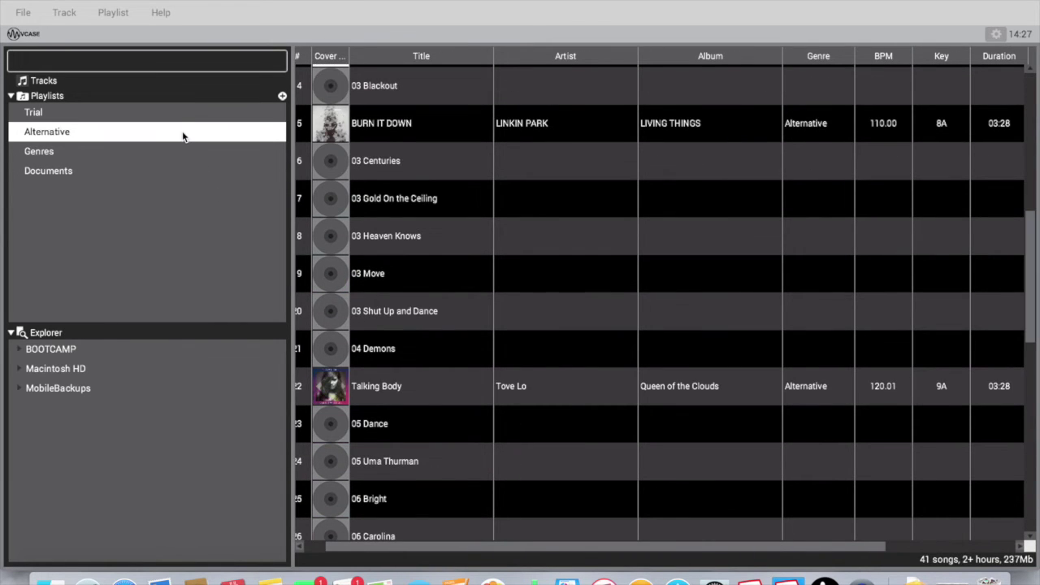
{"action": "scroll", "coordinate": [341, 172], "scroll_direction": "up", "scroll_amount": 8}
{"action": "scroll", "coordinate": [341, 172], "scroll_direction": "right", "scroll_amount": 1}
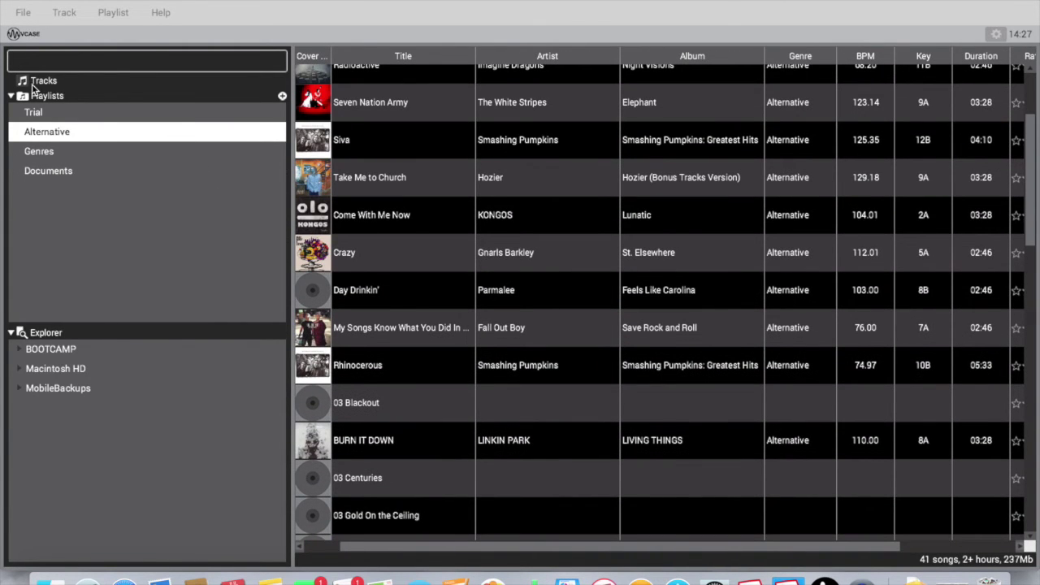
{"action": "left_click", "coordinate": [24, 170]}
{"action": "left_click", "coordinate": [34, 154]}
{"action": "left_click", "coordinate": [72, 135]}
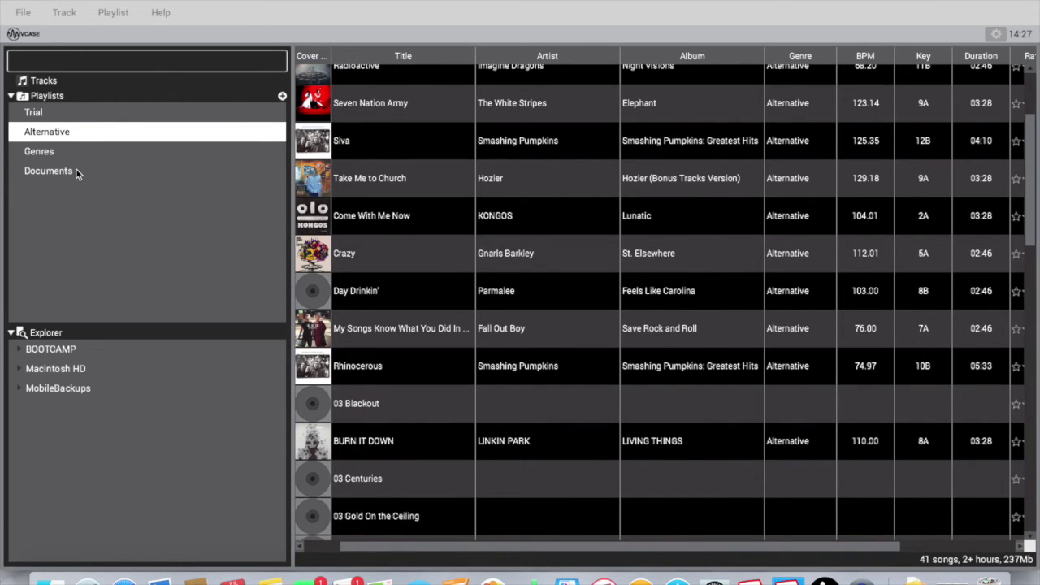
{"action": "left_click", "coordinate": [64, 154]}
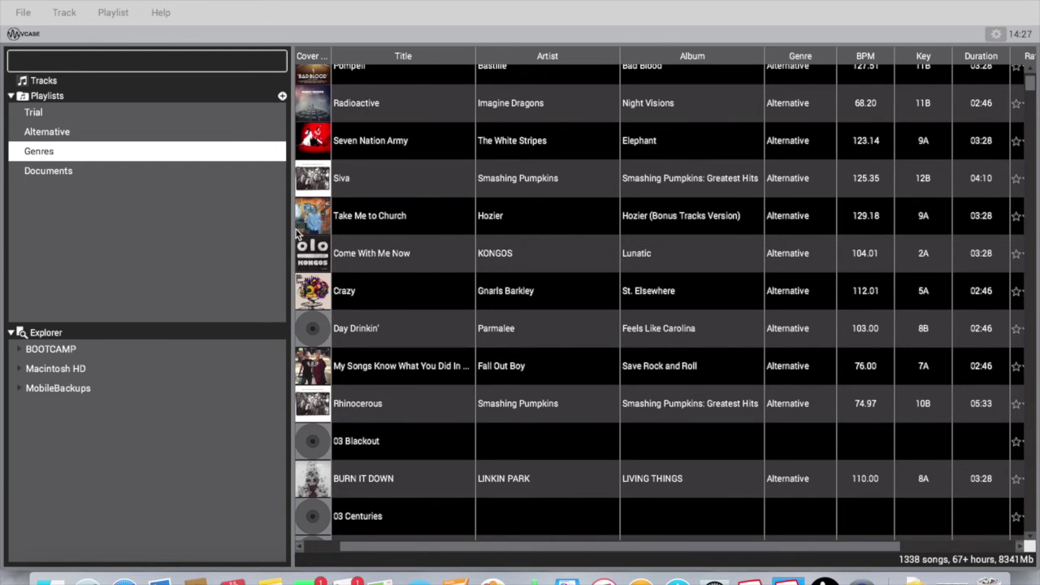
Step: Look down the Genres playlist, examine its rating and date columns, and select the first track, by Thirty Seconds to Mars
{"action": "scroll", "coordinate": [382, 420], "scroll_direction": "down", "scroll_amount": 10}
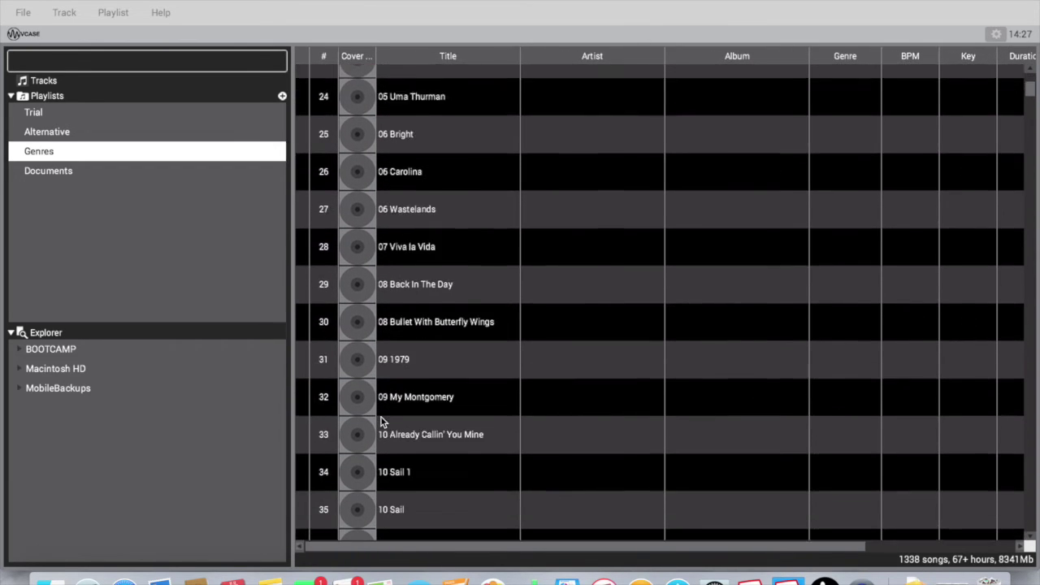
{"action": "scroll", "coordinate": [382, 421], "scroll_direction": "down", "scroll_amount": 8}
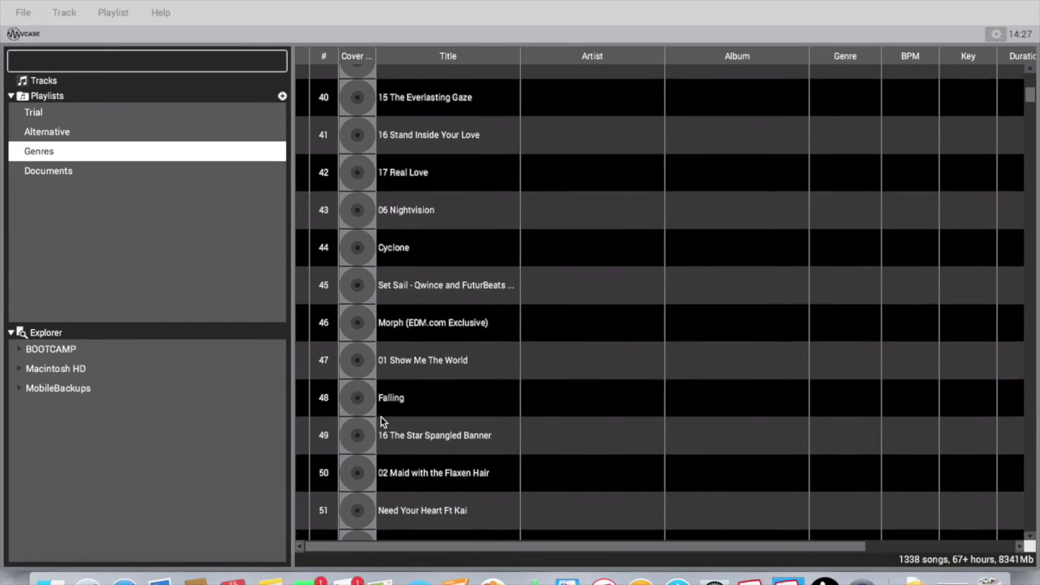
{"action": "scroll", "coordinate": [383, 421], "scroll_direction": "down", "scroll_amount": 8}
{"action": "scroll", "coordinate": [382, 421], "scroll_direction": "right", "scroll_amount": 5}
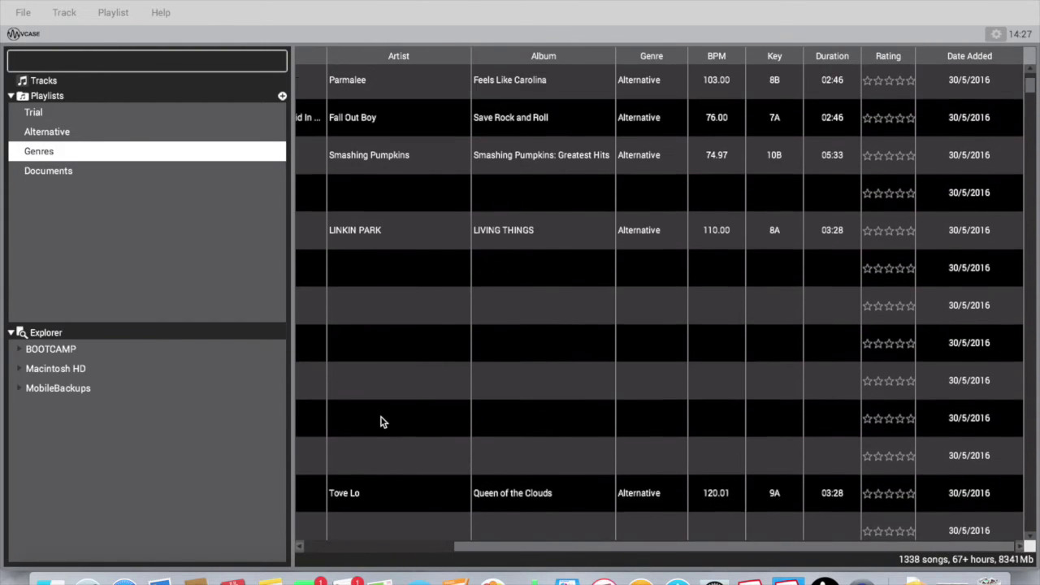
{"action": "scroll", "coordinate": [383, 421], "scroll_direction": "up", "scroll_amount": 5}
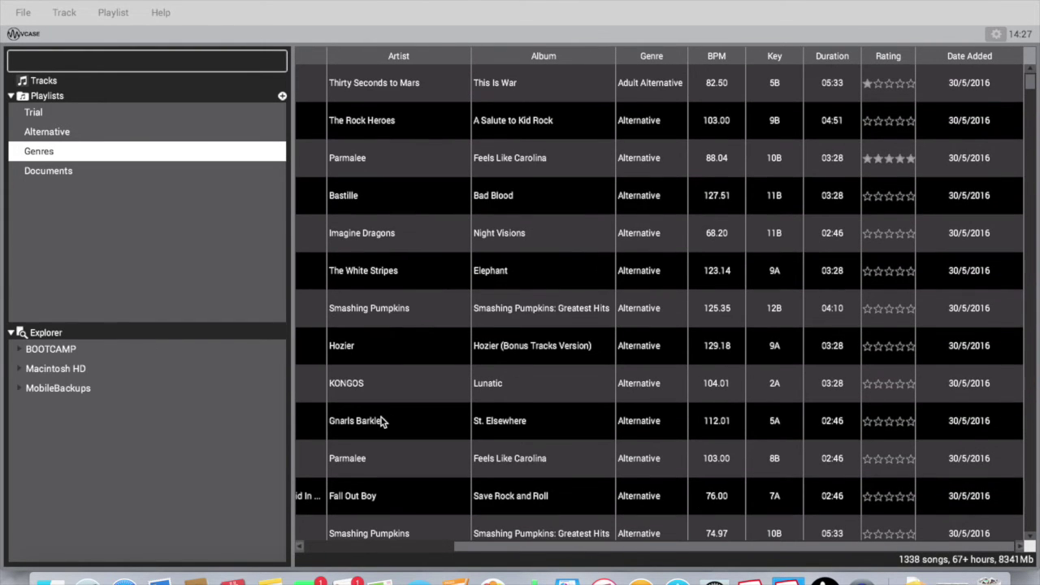
{"action": "left_click", "coordinate": [949, 86]}
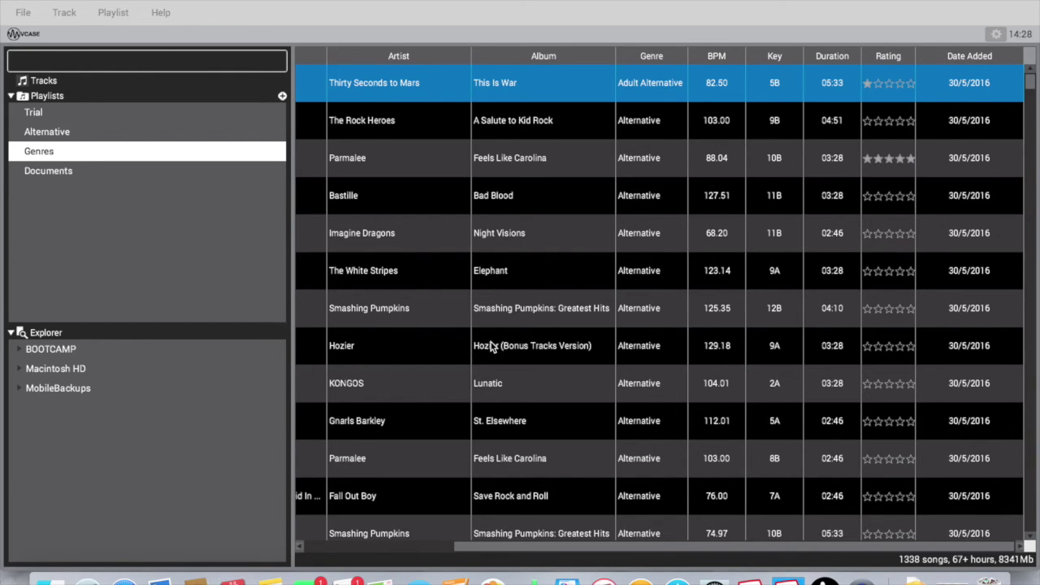
{"action": "scroll", "coordinate": [490, 346], "scroll_direction": "left", "scroll_amount": 5}
{"action": "scroll", "coordinate": [491, 346], "scroll_direction": "down", "scroll_amount": 15}
{"action": "scroll", "coordinate": [490, 345], "scroll_direction": "up", "scroll_amount": 15}
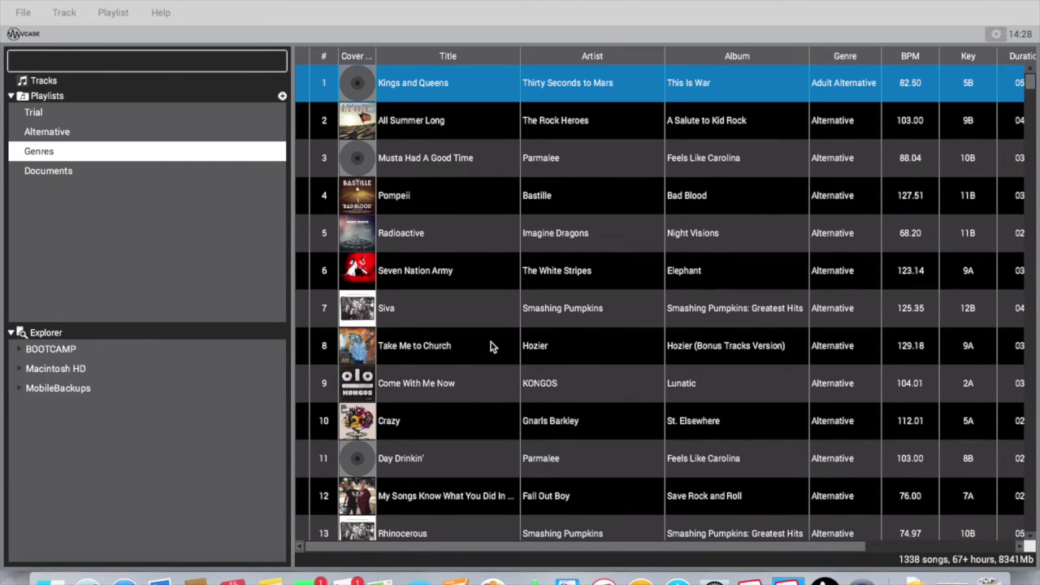
{"action": "scroll", "coordinate": [490, 345], "scroll_direction": "left", "scroll_amount": 1}
{"action": "scroll", "coordinate": [491, 345], "scroll_direction": "right", "scroll_amount": 3}
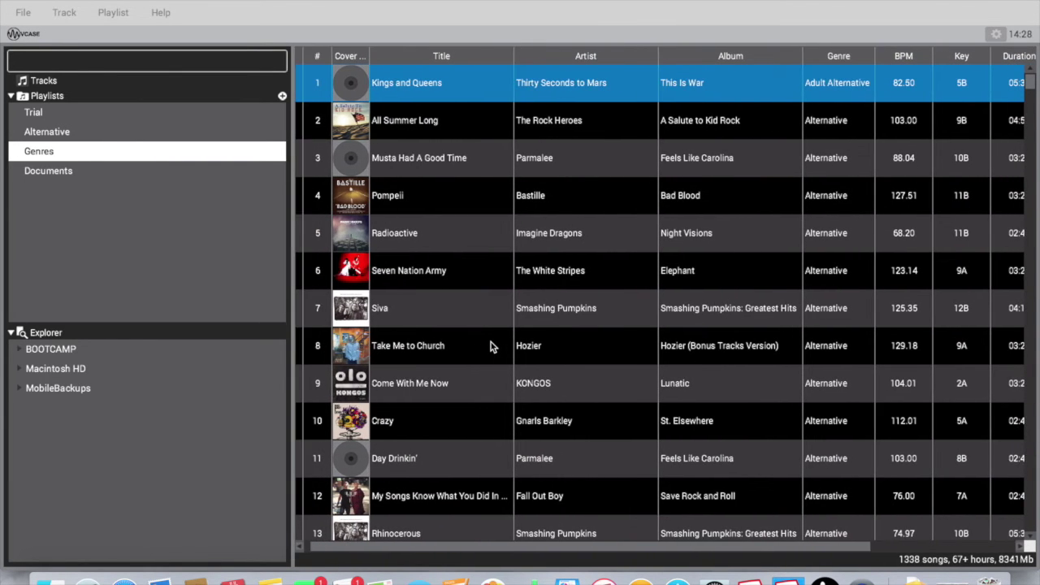
{"action": "scroll", "coordinate": [491, 346], "scroll_direction": "left", "scroll_amount": 2}
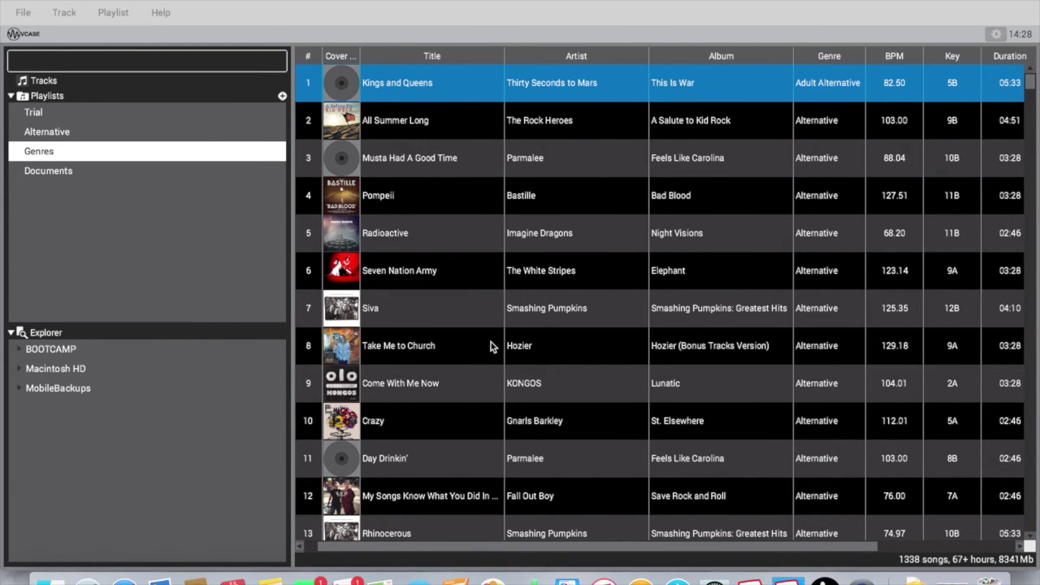
{"action": "scroll", "coordinate": [491, 345], "scroll_direction": "down", "scroll_amount": 1}
{"action": "scroll", "coordinate": [490, 346], "scroll_direction": "up", "scroll_amount": 1}
{"action": "scroll", "coordinate": [490, 346], "scroll_direction": "right", "scroll_amount": 10}
{"action": "scroll", "coordinate": [491, 345], "scroll_direction": "left", "scroll_amount": 10}
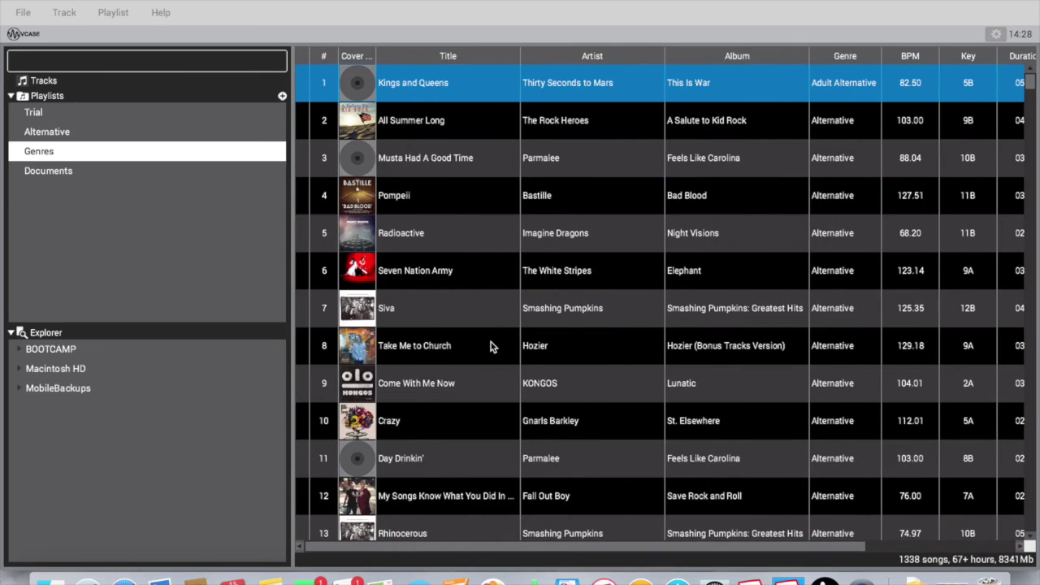
{"action": "scroll", "coordinate": [491, 345], "scroll_direction": "right", "scroll_amount": 2}
{"action": "scroll", "coordinate": [491, 345], "scroll_direction": "left", "scroll_amount": 2}
{"action": "scroll", "coordinate": [396, 421], "scroll_direction": "down", "scroll_amount": 5}
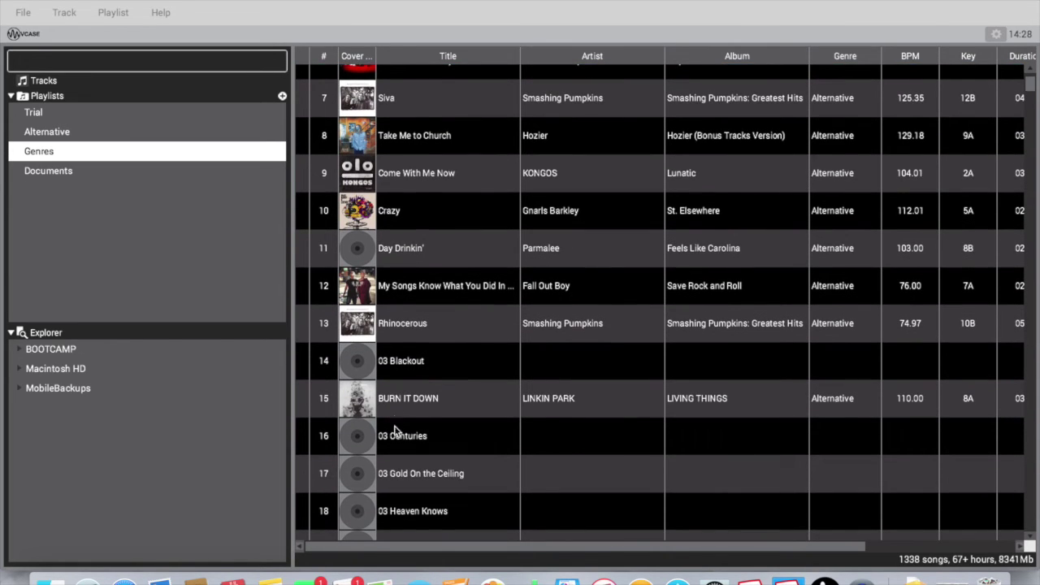
{"action": "scroll", "coordinate": [450, 445], "scroll_direction": "right", "scroll_amount": 2}
{"action": "scroll", "coordinate": [450, 446], "scroll_direction": "up", "scroll_amount": 5}
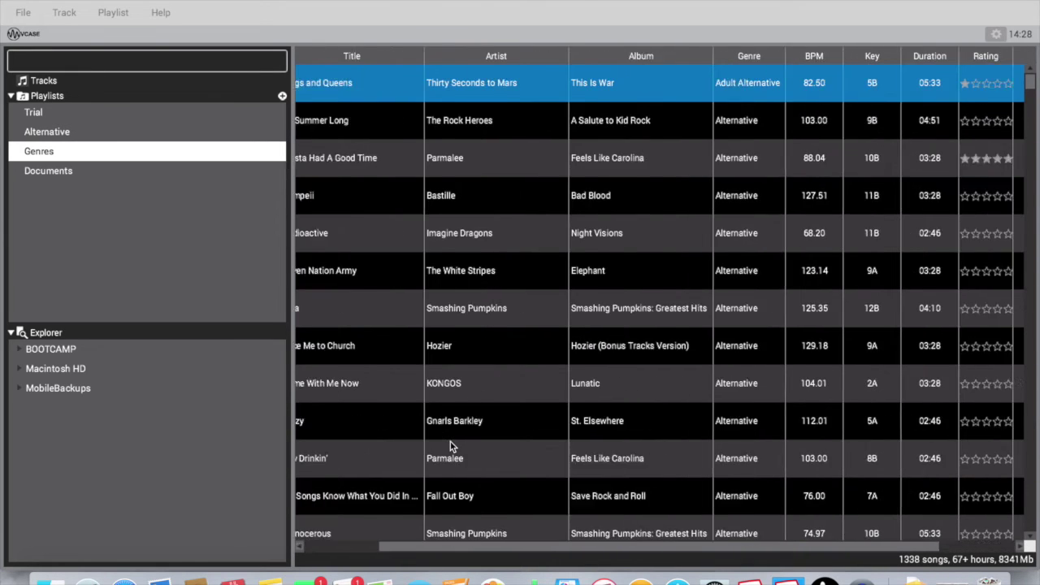
{"action": "scroll", "coordinate": [450, 446], "scroll_direction": "left", "scroll_amount": 3}
{"action": "scroll", "coordinate": [451, 441], "scroll_direction": "right", "scroll_amount": 2}
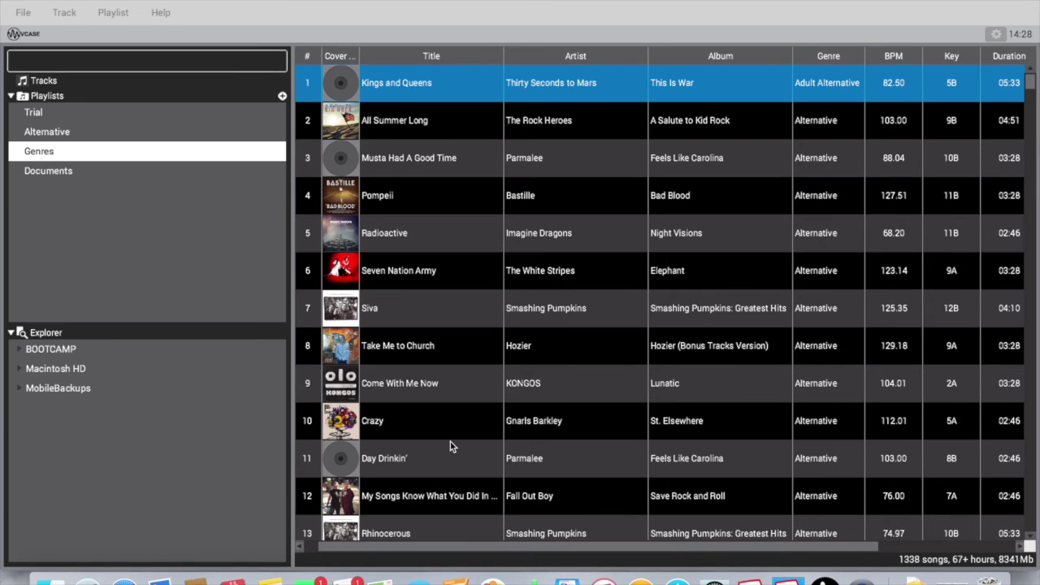
{"action": "scroll", "coordinate": [450, 446], "scroll_direction": "left", "scroll_amount": 1}
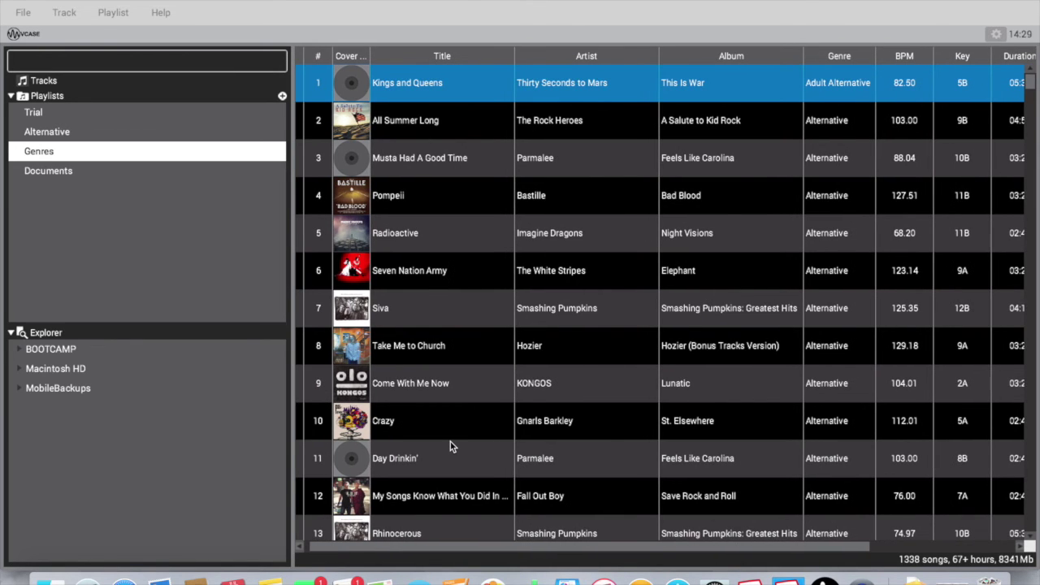
{"action": "scroll", "coordinate": [431, 458], "scroll_direction": "right", "scroll_amount": 1}
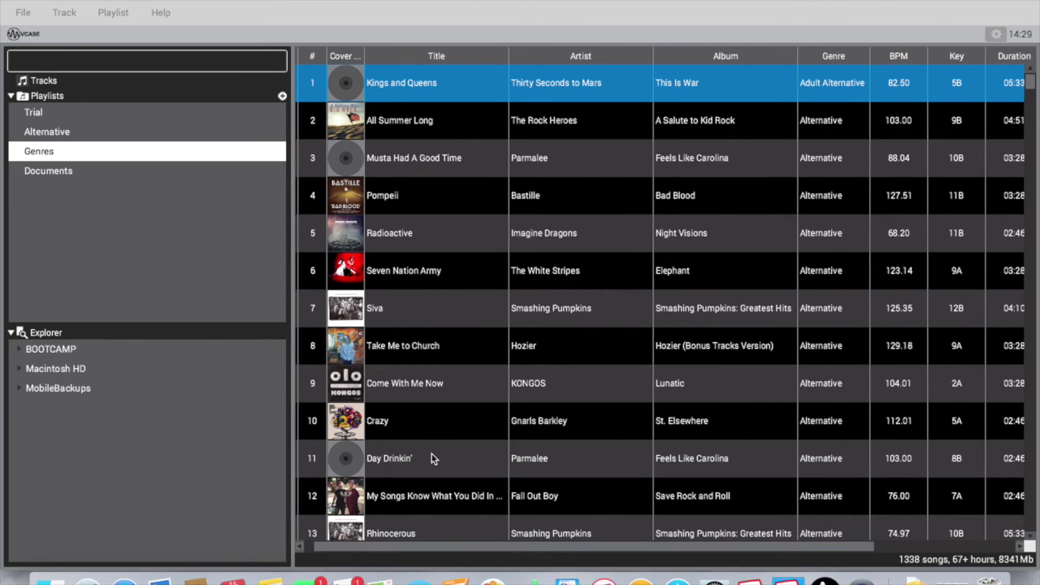
Step: Select the track 03 Gold On the Ceiling in the Genres playlist and compare it with the analysed tracks nearby
{"action": "scroll", "coordinate": [431, 459], "scroll_direction": "down", "scroll_amount": 9}
{"action": "scroll", "coordinate": [433, 456], "scroll_direction": "right", "scroll_amount": 2}
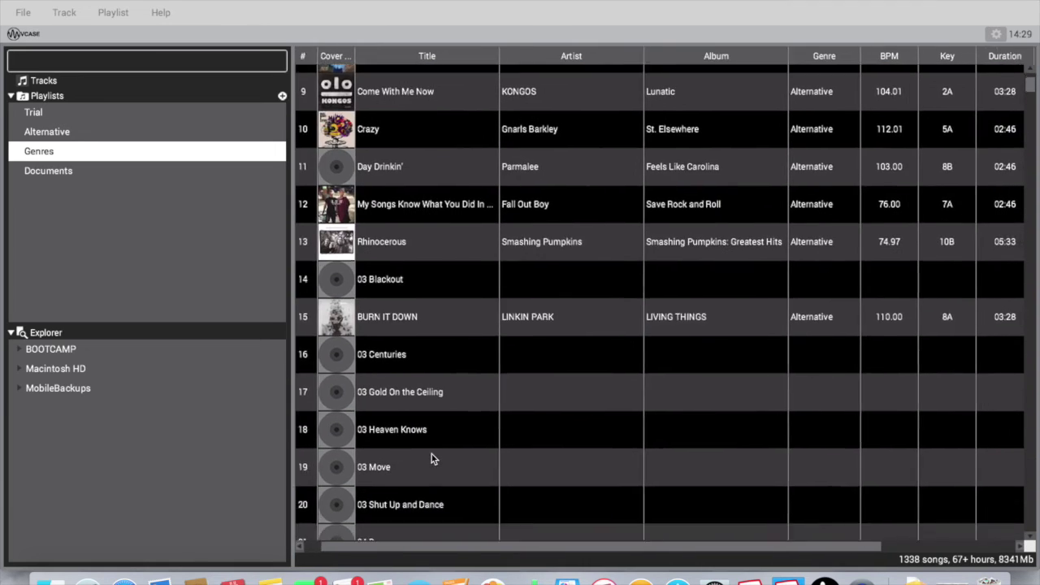
{"action": "left_click", "coordinate": [420, 375]}
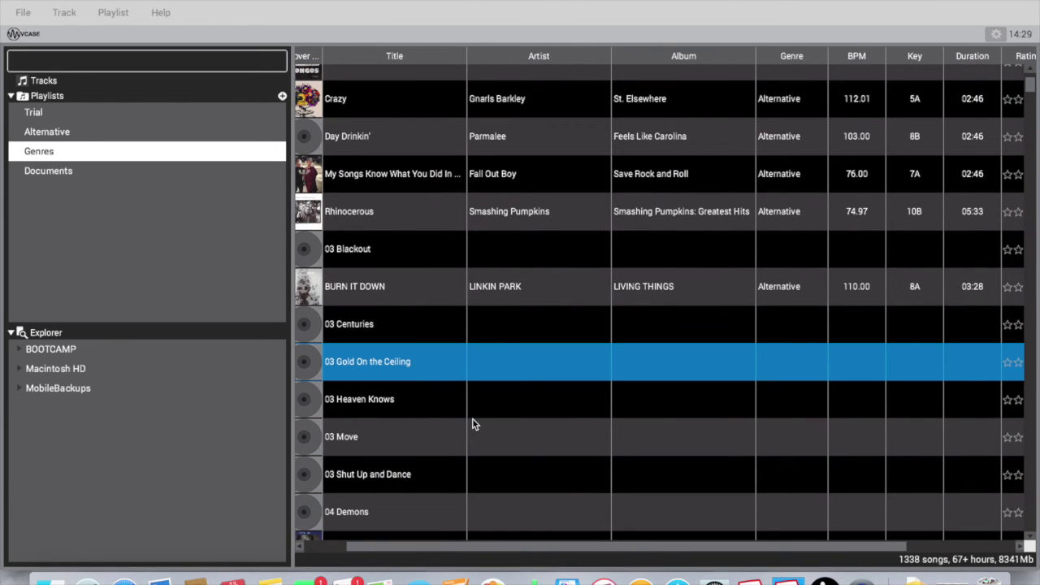
{"action": "scroll", "coordinate": [472, 419], "scroll_direction": "down", "scroll_amount": 11}
{"action": "scroll", "coordinate": [473, 420], "scroll_direction": "left", "scroll_amount": 2}
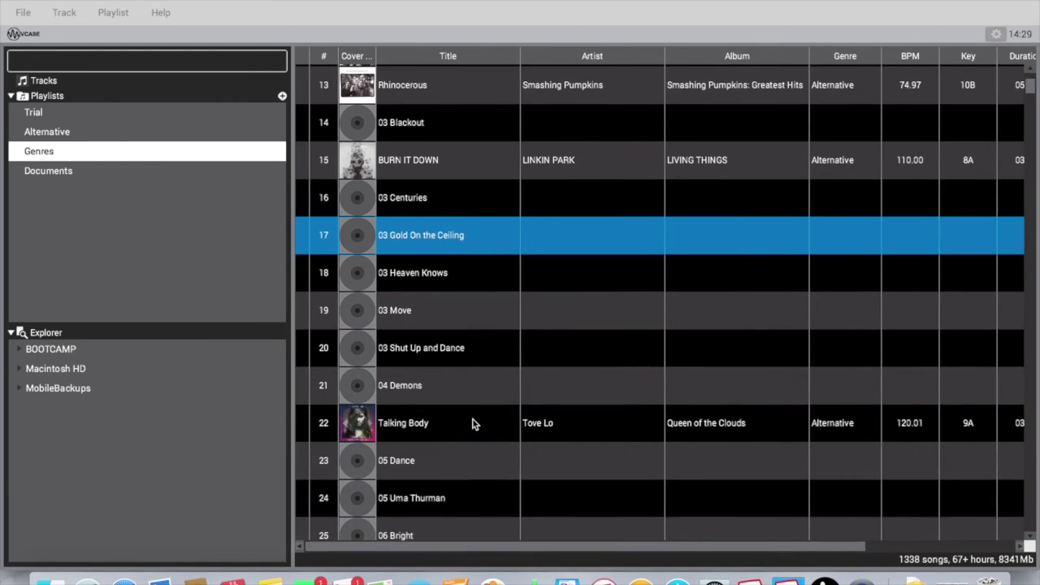
Step: Look through the Genres playlist and check its summary of song count, total playing time and file size
{"action": "scroll", "coordinate": [476, 420], "scroll_direction": "down", "scroll_amount": 9}
{"action": "scroll", "coordinate": [476, 420], "scroll_direction": "right", "scroll_amount": 2}
{"action": "scroll", "coordinate": [476, 420], "scroll_direction": "up", "scroll_amount": 20}
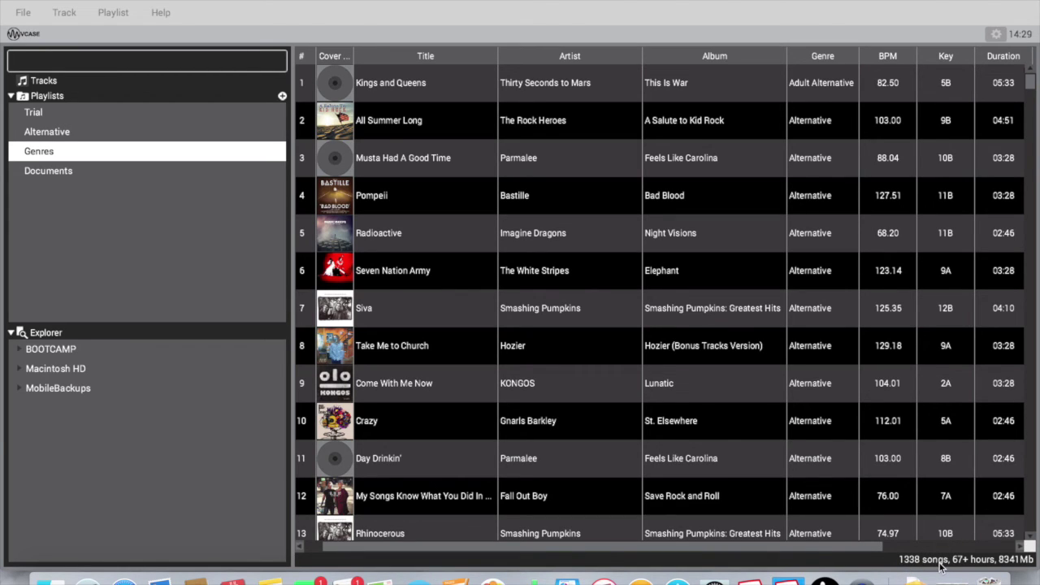
{"action": "scroll", "coordinate": [673, 501], "scroll_direction": "down", "scroll_amount": 10}
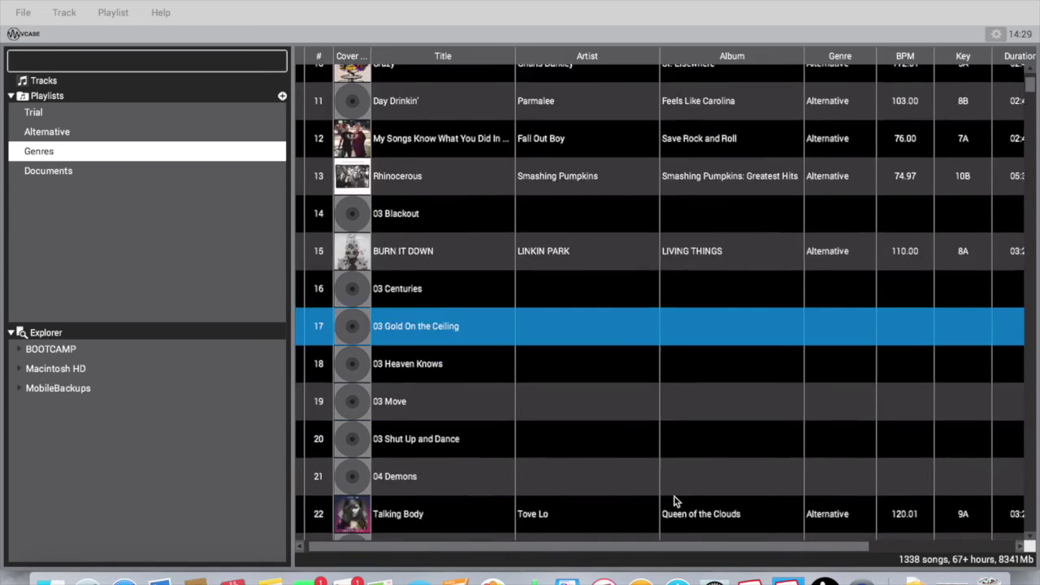
{"action": "scroll", "coordinate": [674, 501], "scroll_direction": "up", "scroll_amount": 10}
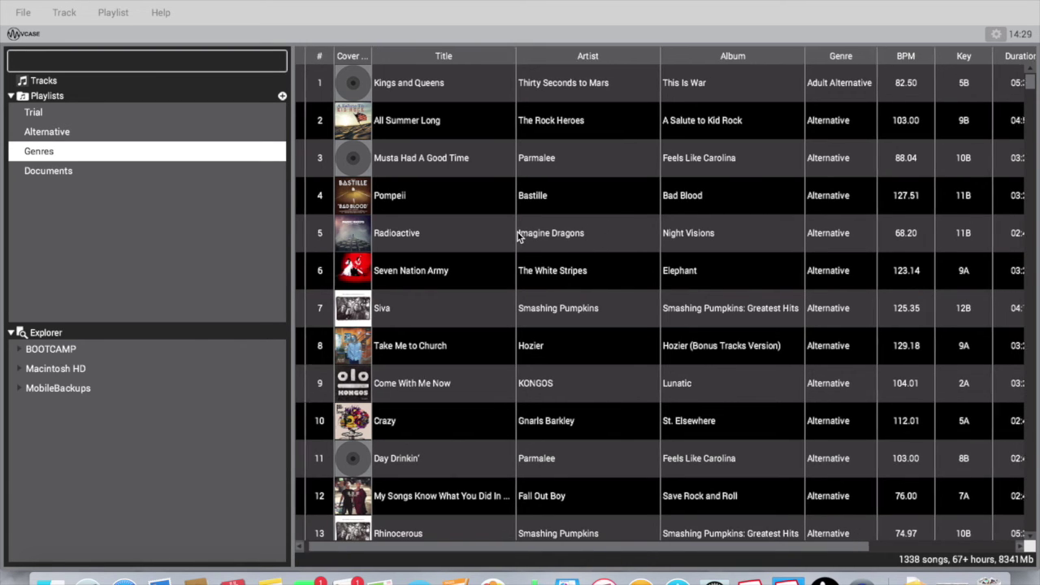
Step: Examine the rating and date added columns of the Genres playlist, and compare the analysed tracks with those lacking artist, BPM and key information
{"action": "scroll", "coordinate": [518, 232], "scroll_direction": "right", "scroll_amount": 5}
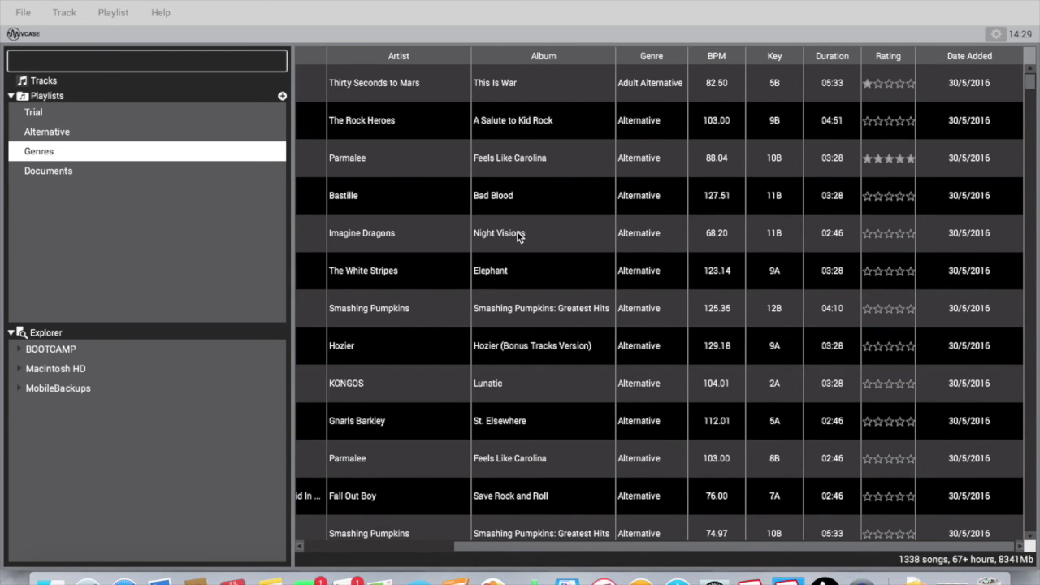
{"action": "scroll", "coordinate": [518, 234], "scroll_direction": "left", "scroll_amount": 5}
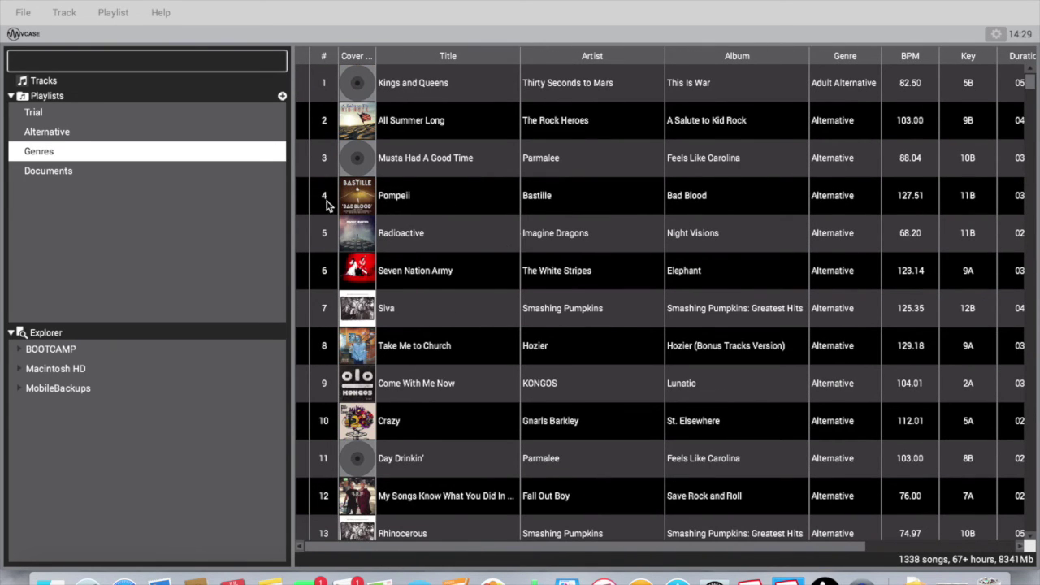
{"action": "scroll", "coordinate": [371, 324], "scroll_direction": "down", "scroll_amount": 5}
{"action": "scroll", "coordinate": [371, 328], "scroll_direction": "down", "scroll_amount": 5}
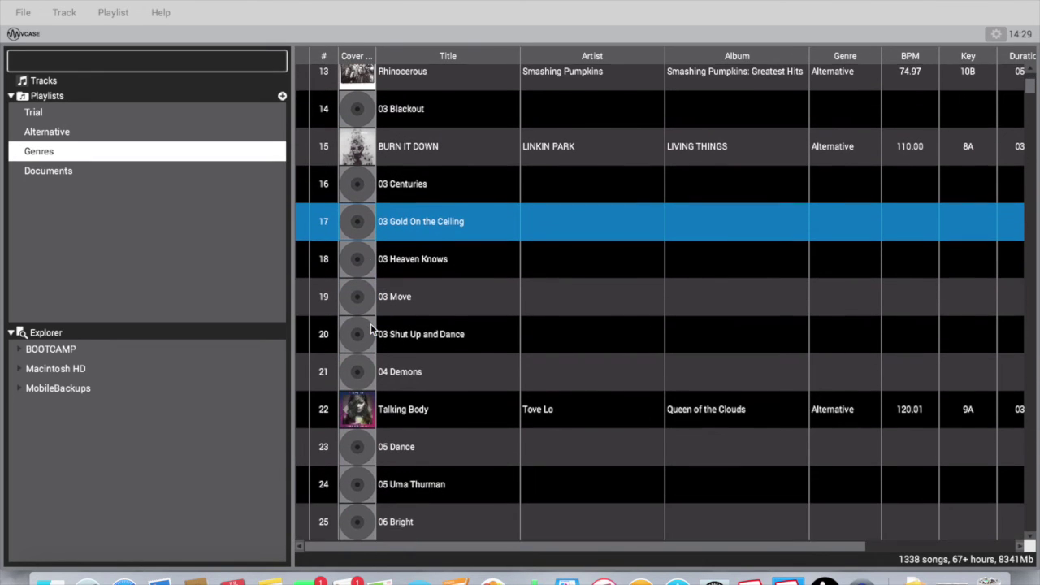
{"action": "scroll", "coordinate": [370, 329], "scroll_direction": "down", "scroll_amount": 5}
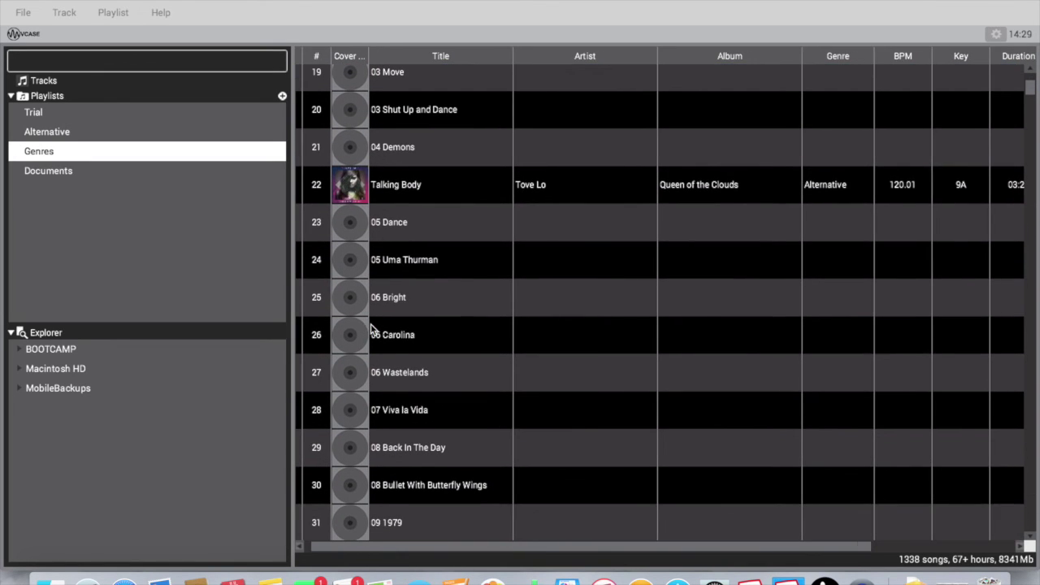
{"action": "scroll", "coordinate": [371, 329], "scroll_direction": "up", "scroll_amount": 15}
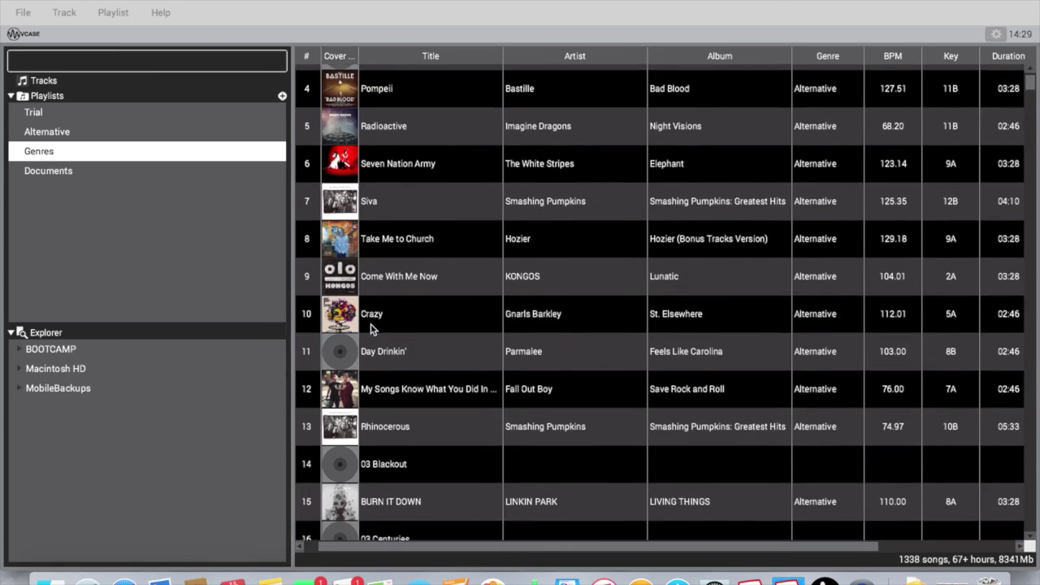
{"action": "scroll", "coordinate": [370, 329], "scroll_direction": "up", "scroll_amount": 2}
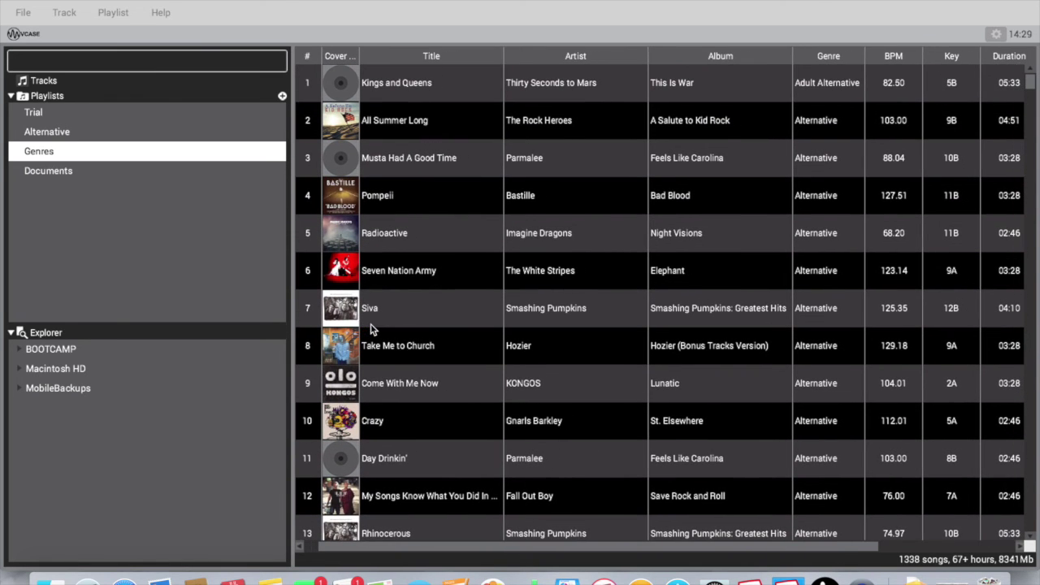